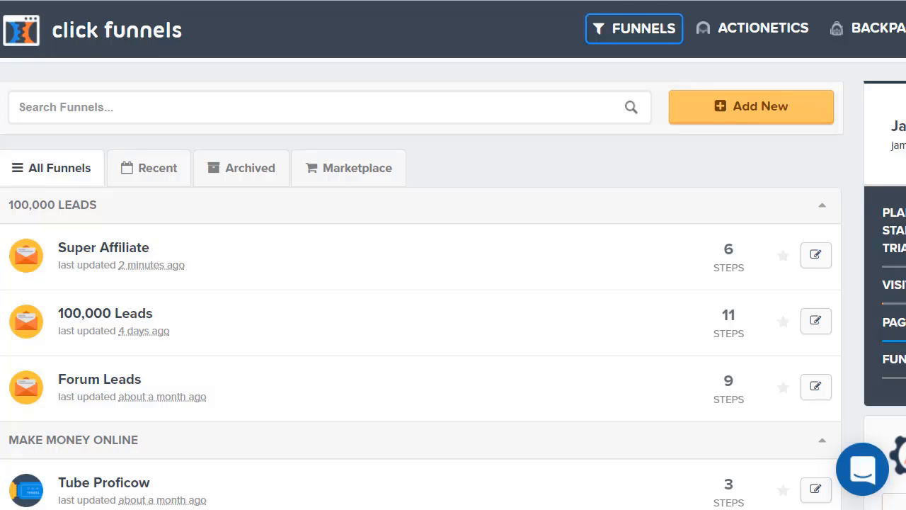
Build a new sales funnel named Test, with selling a product as its goal.
click(739, 119)
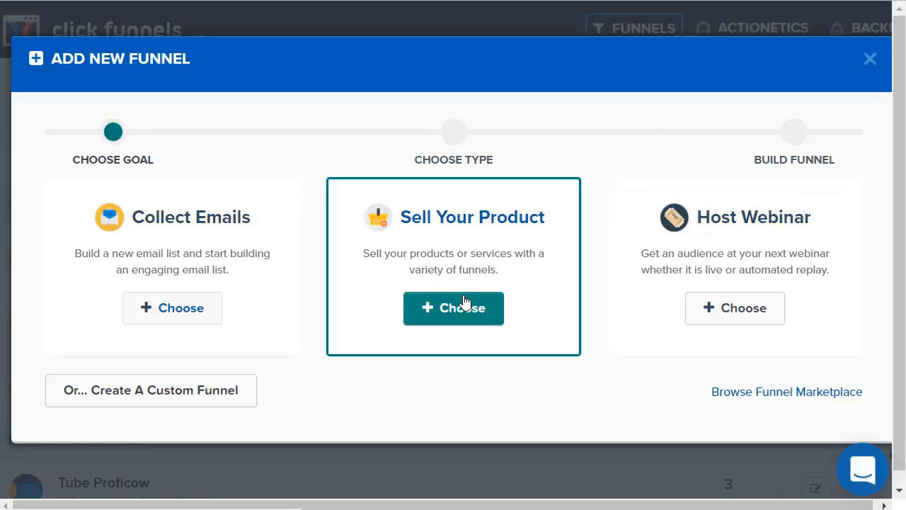
click(464, 324)
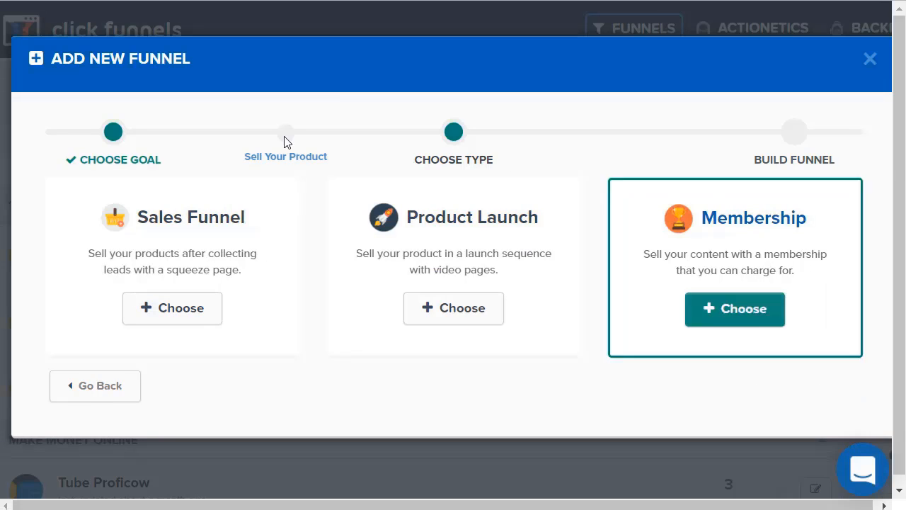
click(152, 307)
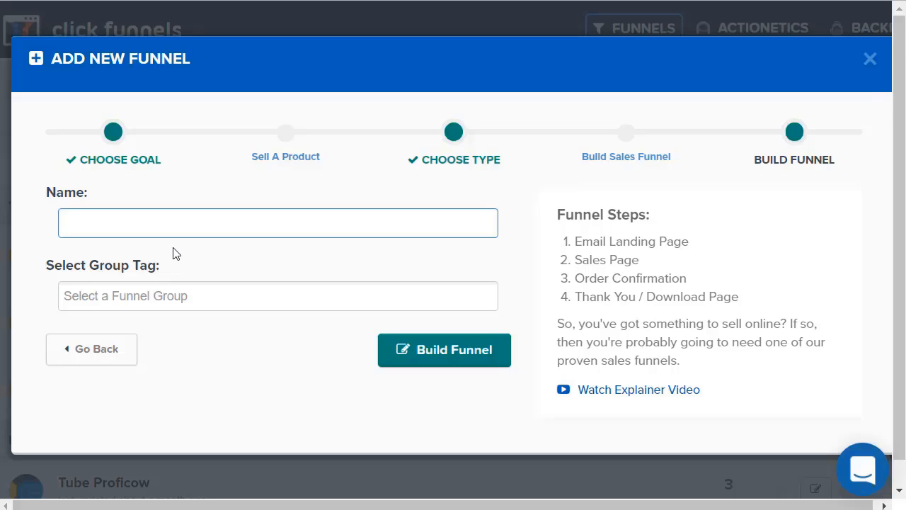
text(Test)
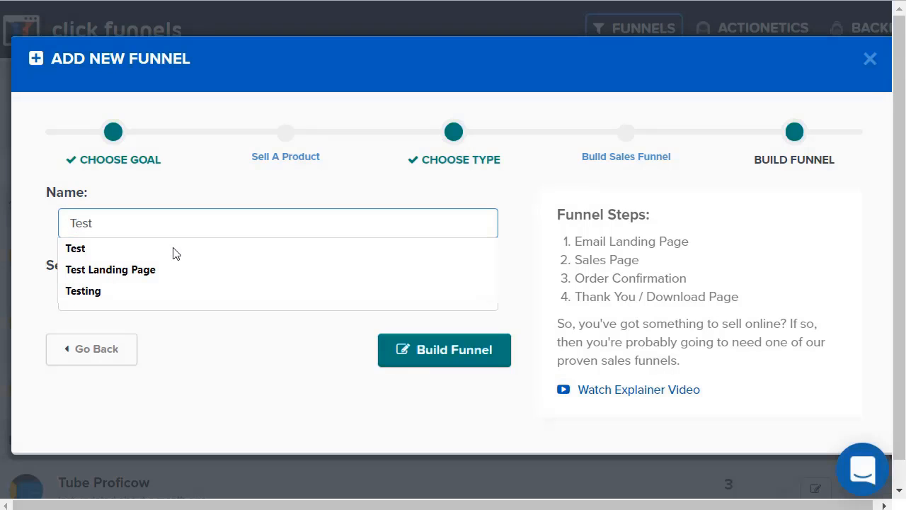
click(200, 182)
click(475, 356)
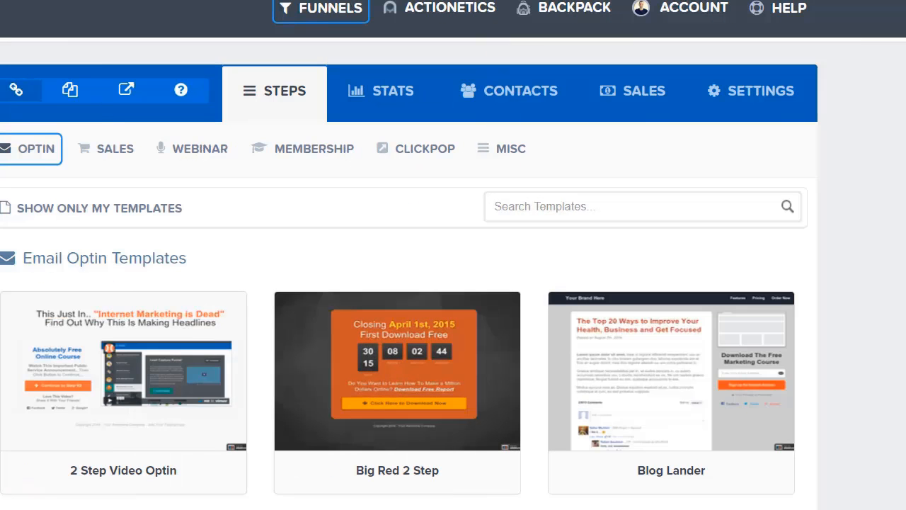
Choose the Action 2 Step Optin template for the funnel's squeeze page and dismiss the two notifications.
scroll(903, 261, down, 1)
scroll(904, 261, down, 3)
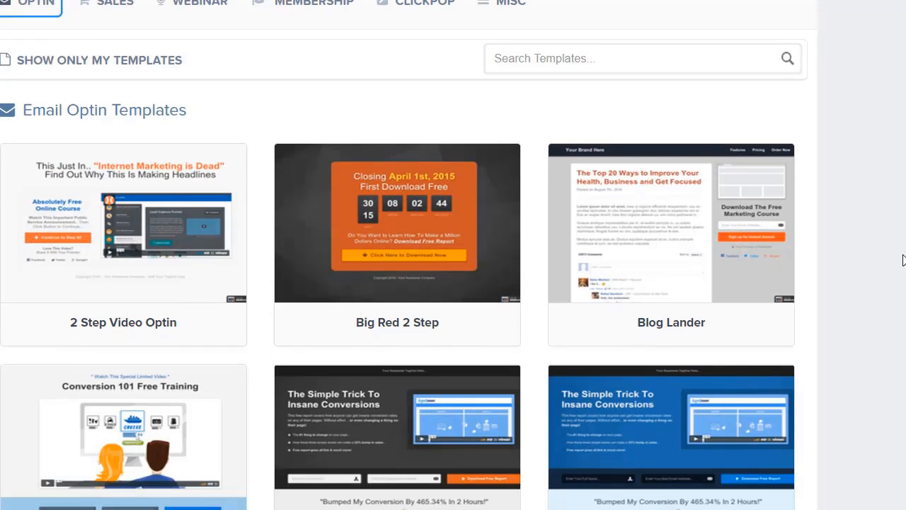
scroll(397, 255, down, 14)
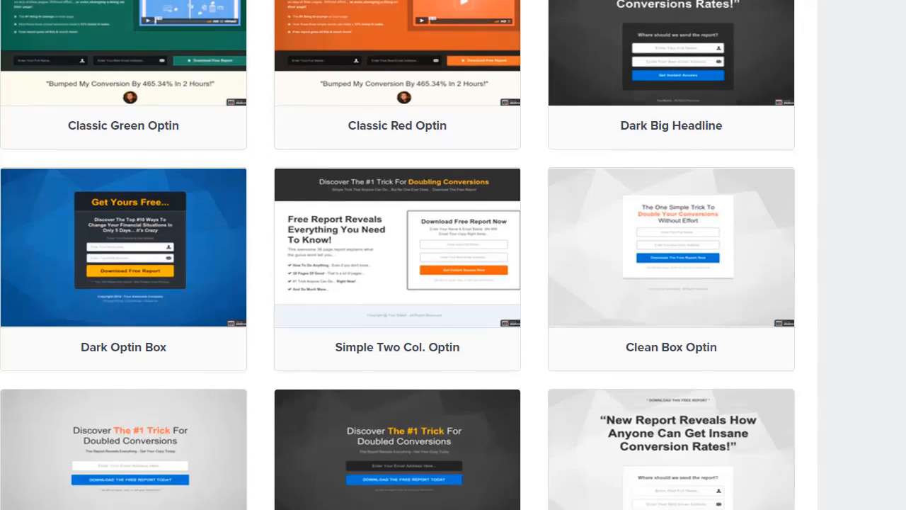
scroll(398, 255, up, 9)
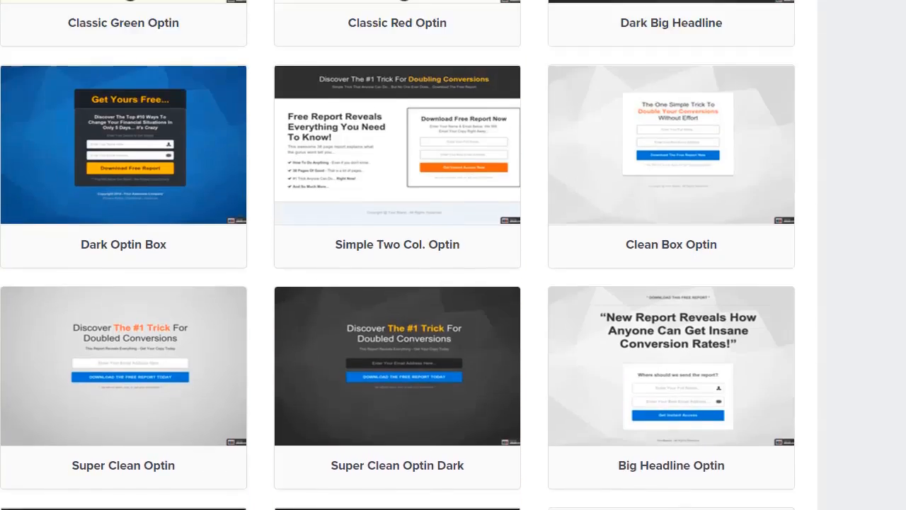
scroll(398, 255, down, 5)
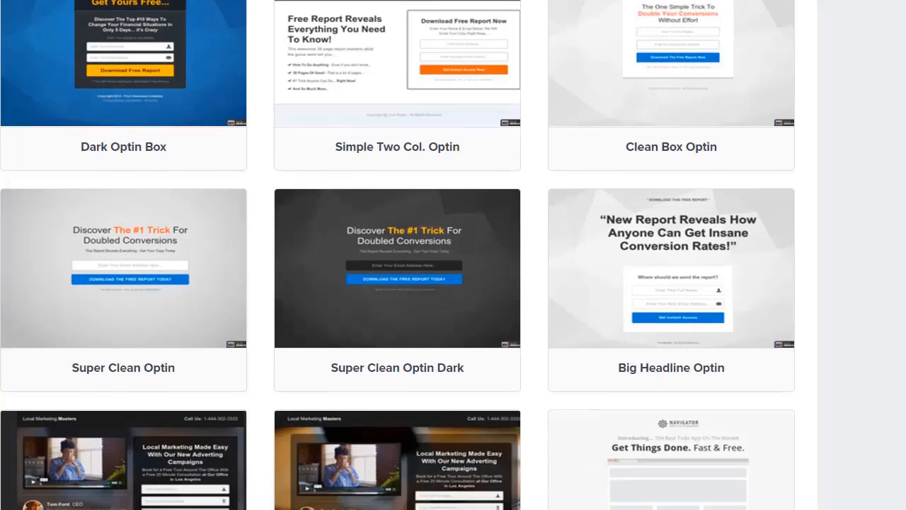
scroll(398, 255, up, 10)
scroll(398, 255, up, 3)
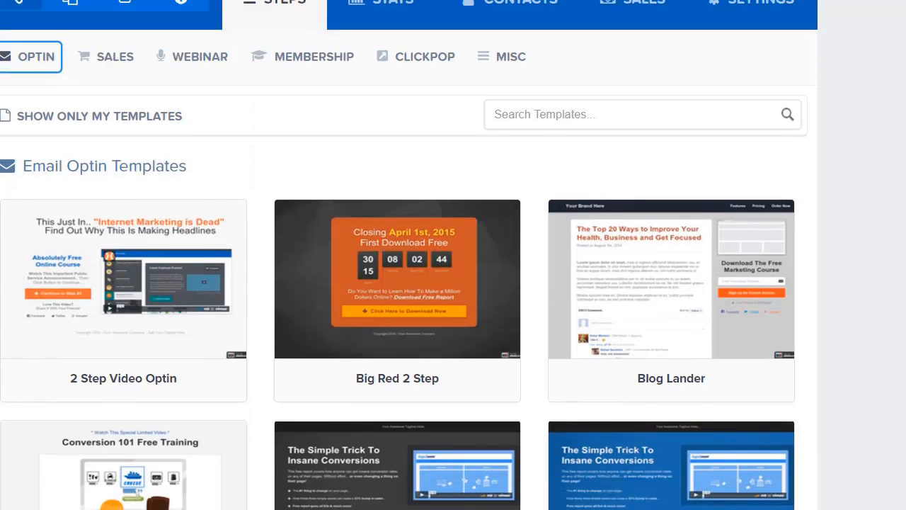
scroll(398, 255, down, 20)
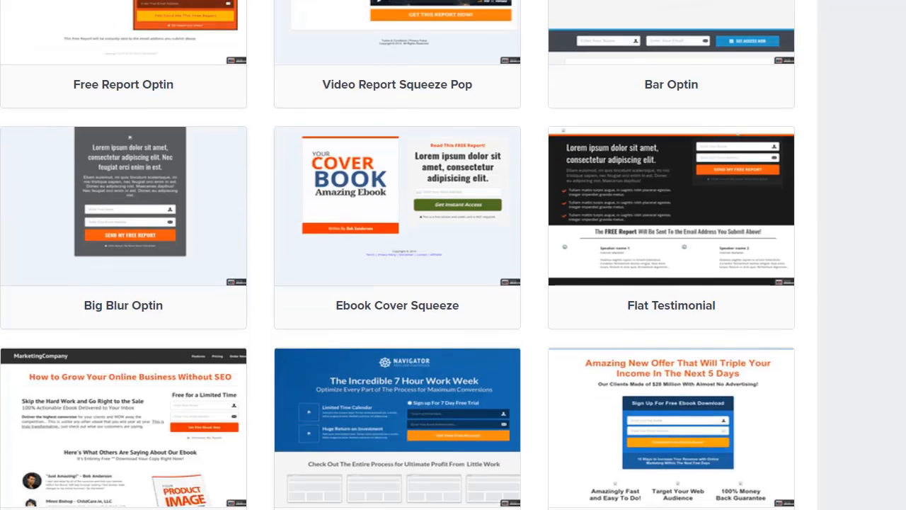
scroll(397, 255, down, 3)
scroll(398, 255, up, 3)
scroll(398, 255, down, 5)
scroll(398, 255, down, 2)
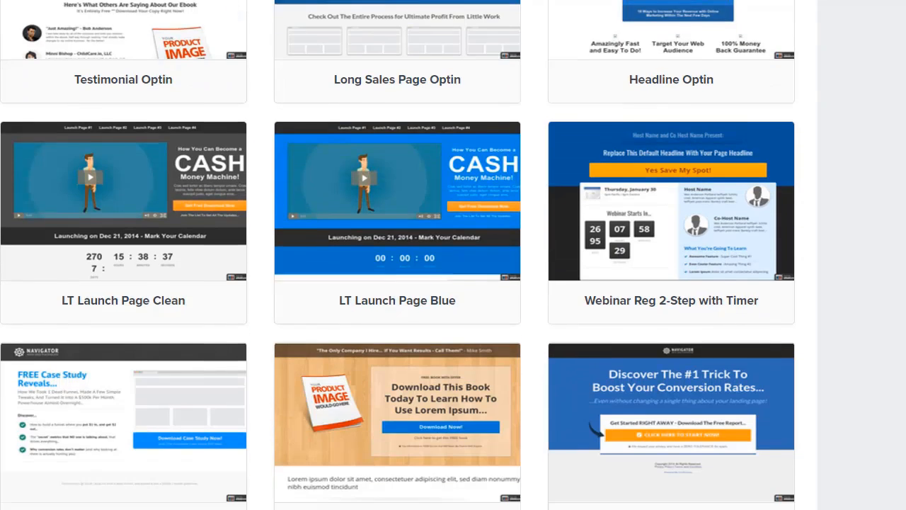
scroll(398, 254, down, 1)
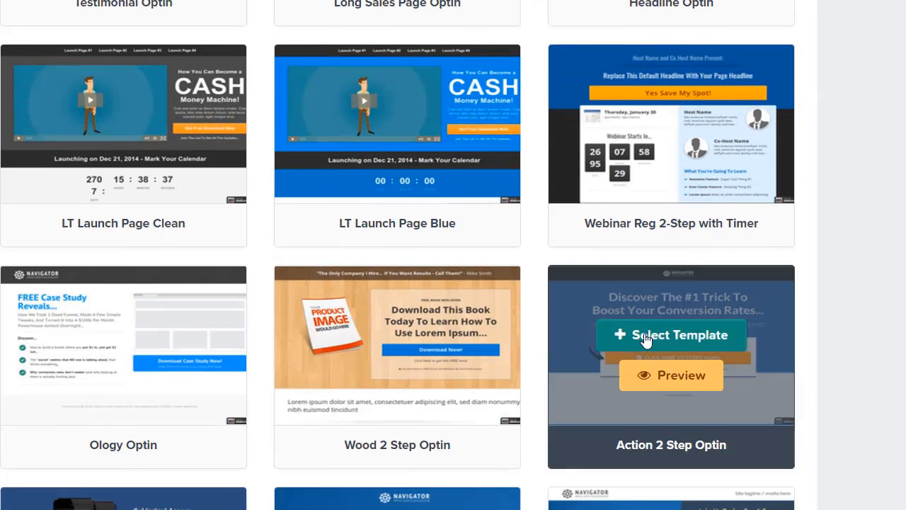
click(644, 335)
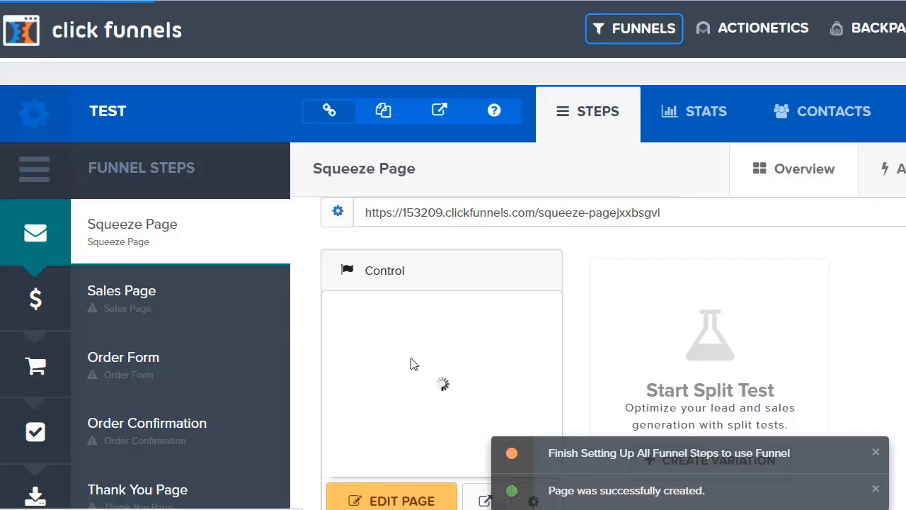
click(876, 453)
click(878, 490)
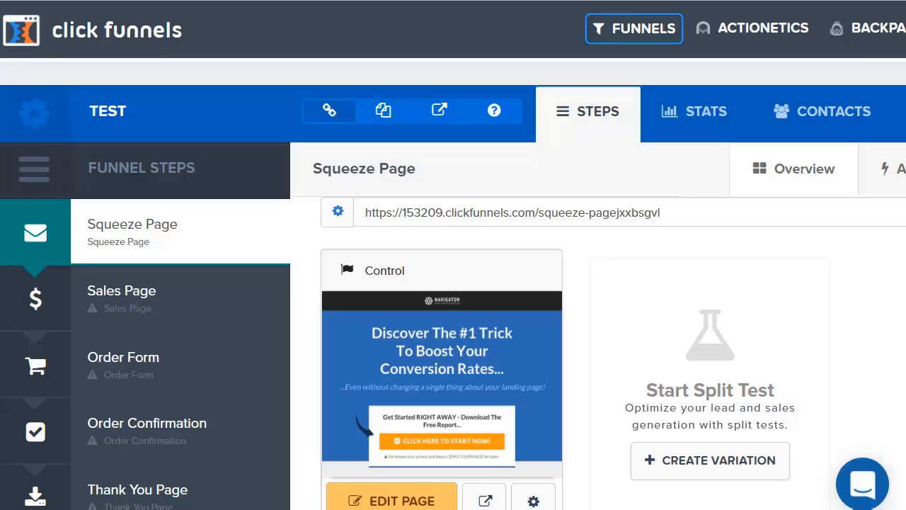
Examine the squeeze page's background colour options and the inline text editing of its main headline.
scroll(530, 279, down, 2)
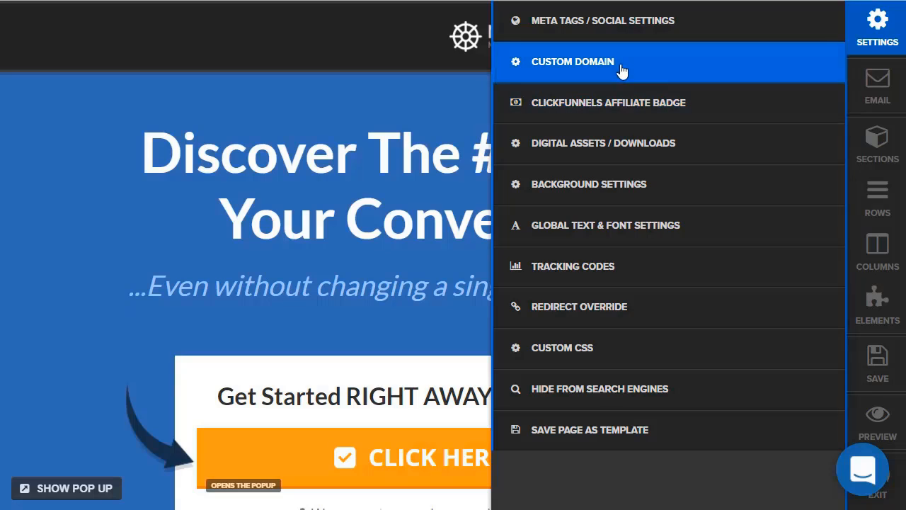
click(615, 184)
click(703, 67)
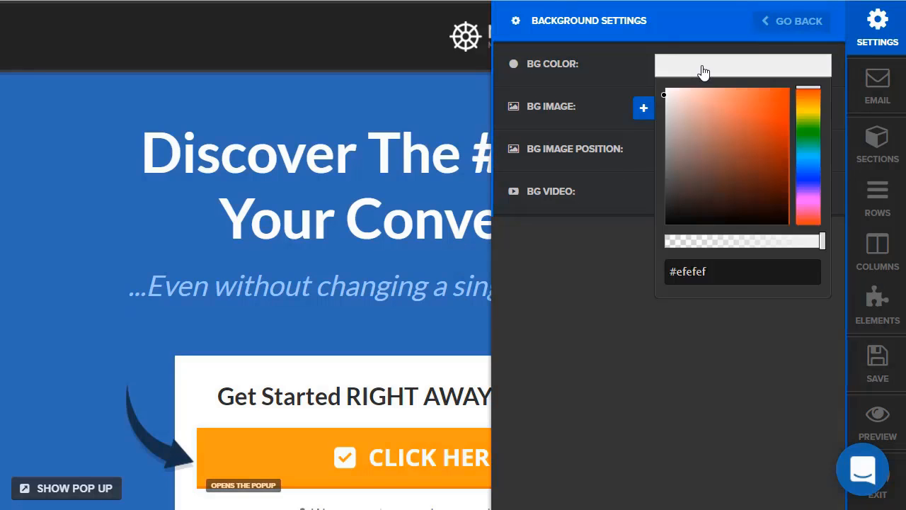
click(117, 168)
double_click(525, 148)
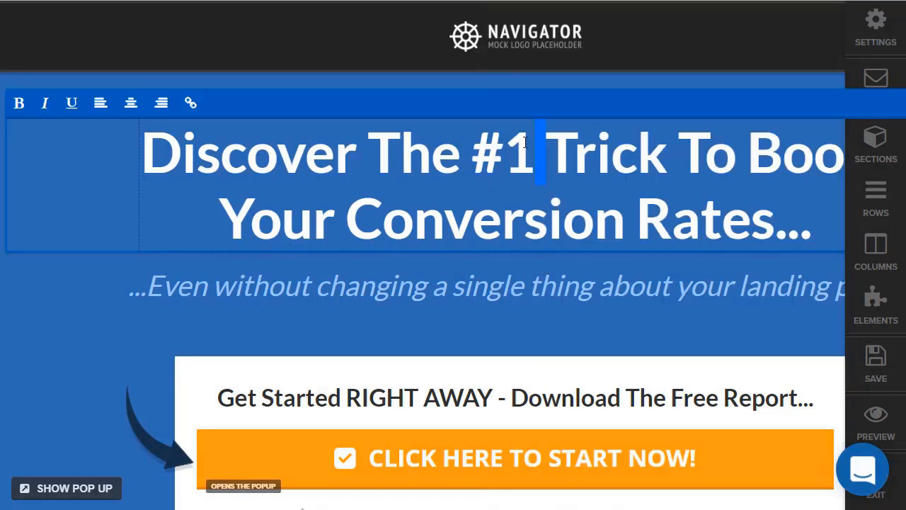
click(473, 152)
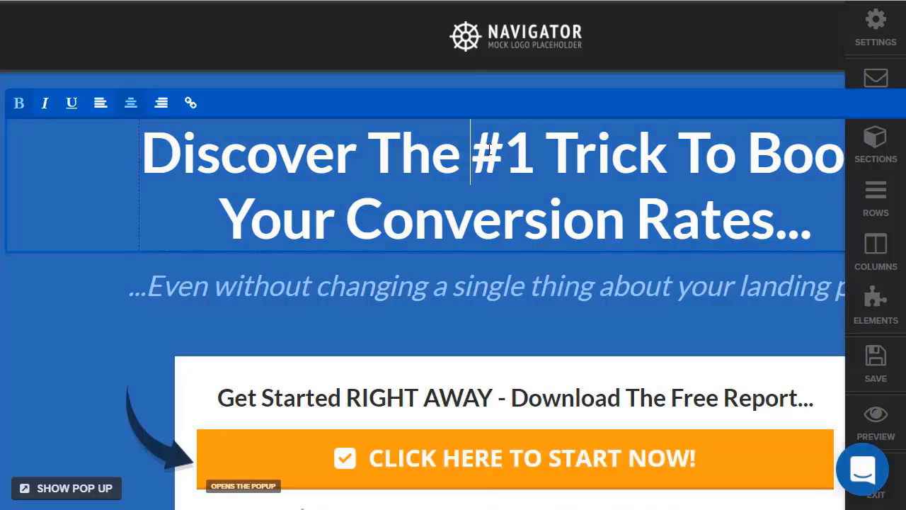
Change the orange button's text to "GET STARTED NOW".
click(447, 448)
click(448, 448)
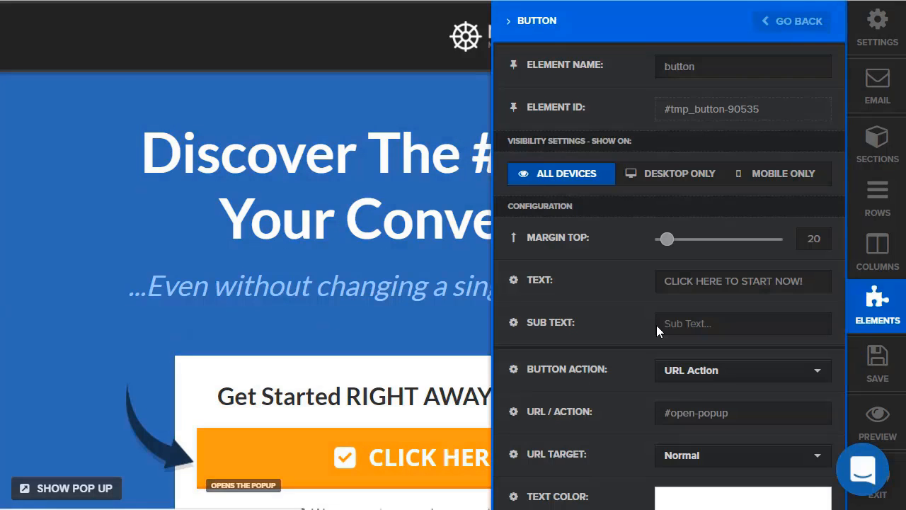
click(700, 281)
triple_click(699, 281)
text(GE)
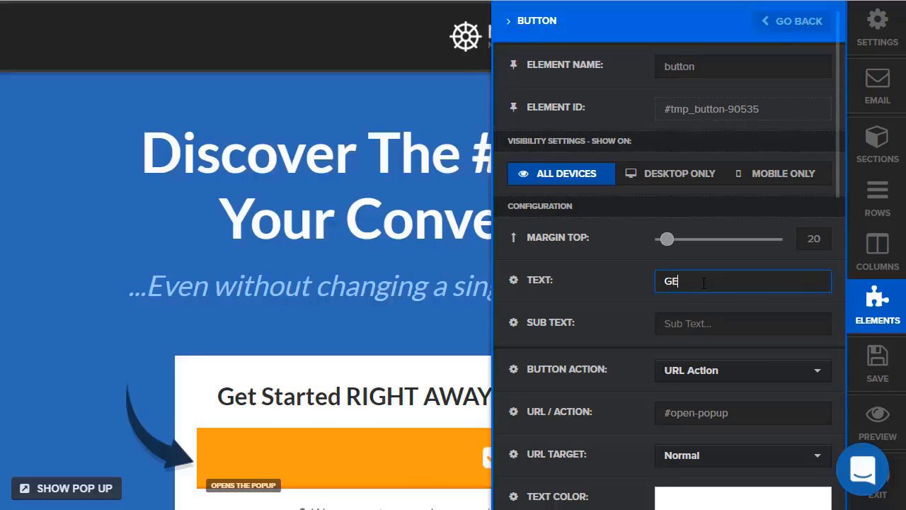
text(T STARTED NOW)
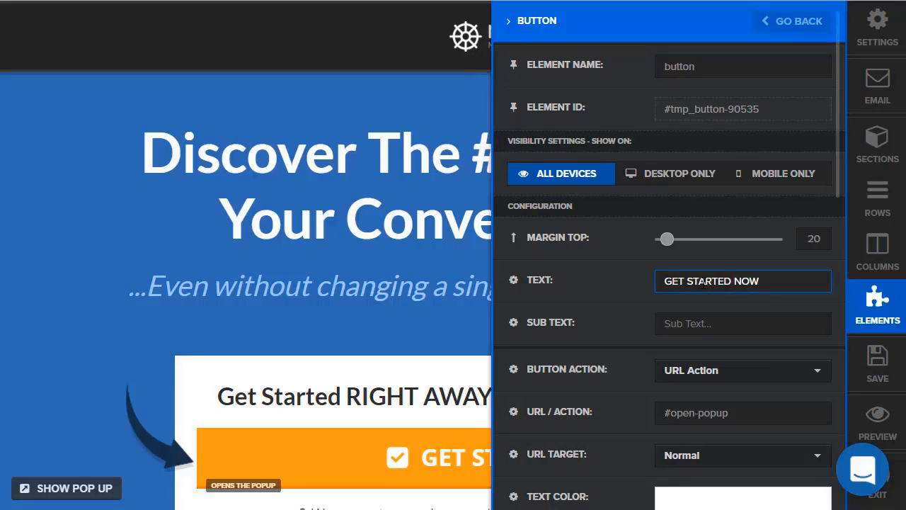
click(246, 263)
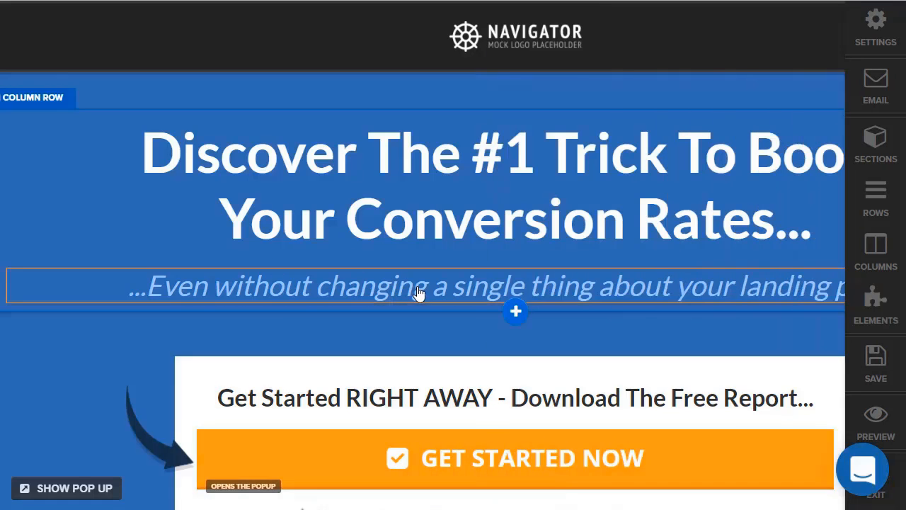
Replace the italic subheadline with "Even Without Looking Like Every Other Page".
click(419, 288)
text(Even)
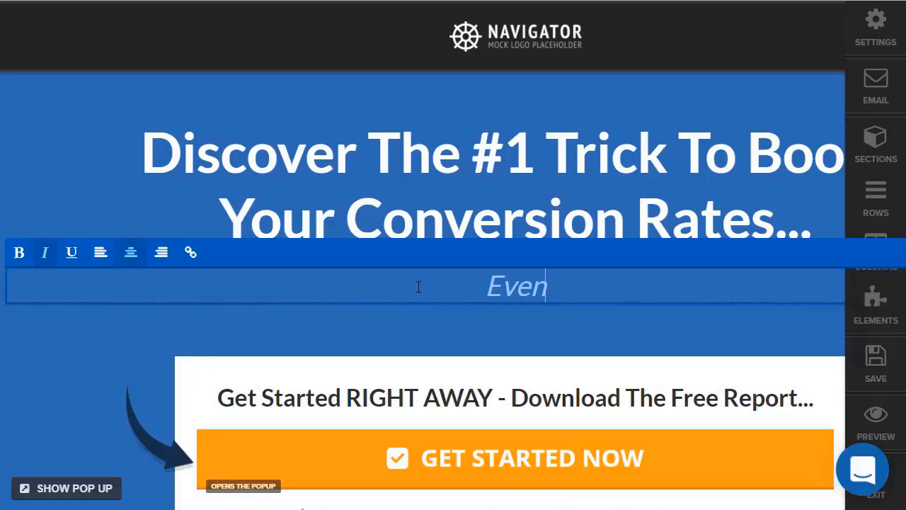
text( Without Loo)
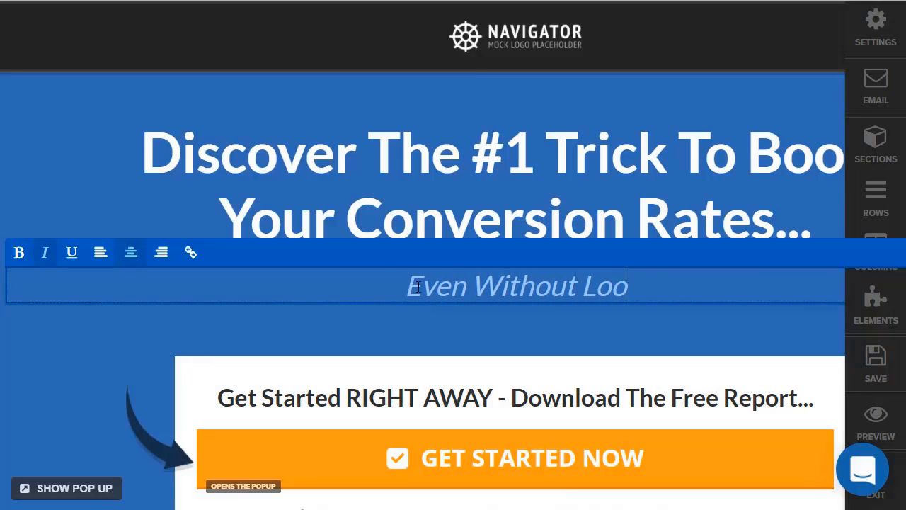
text(king Like )
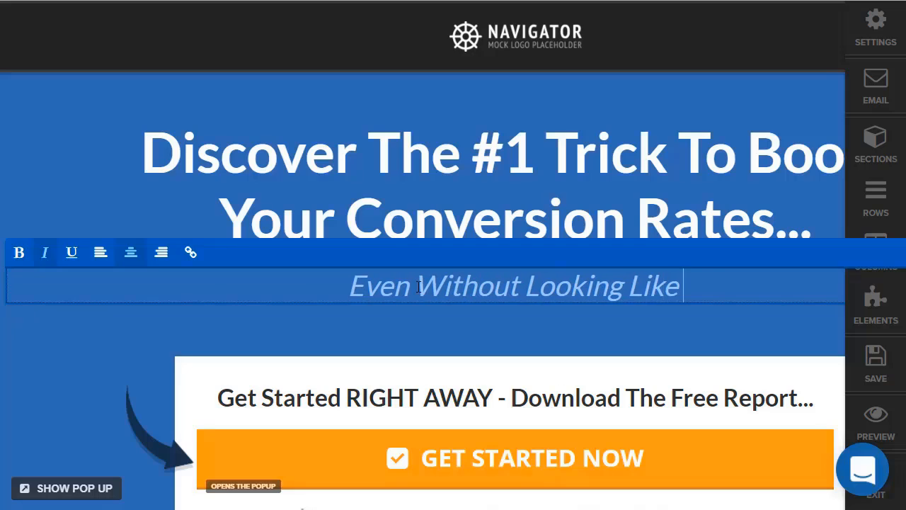
text(Every Other Paghe)
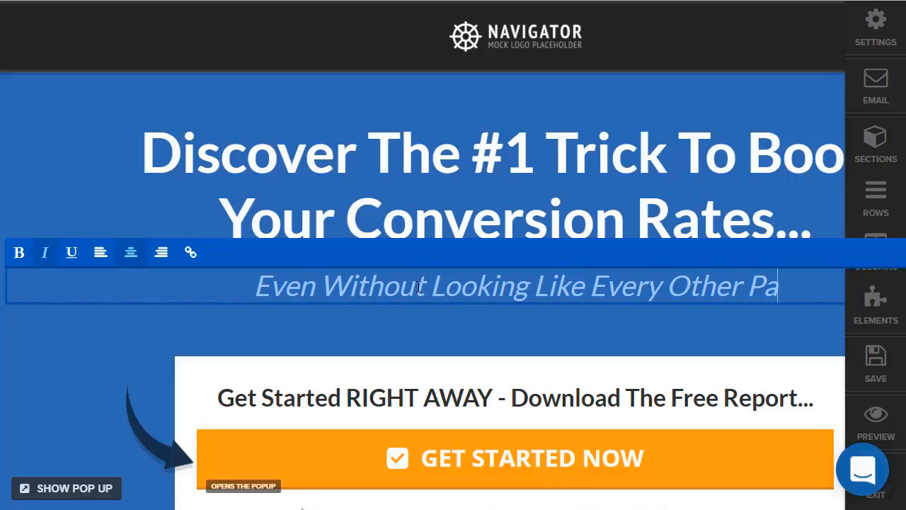
key(BackSpace)
key(BackSpace)
text(e)
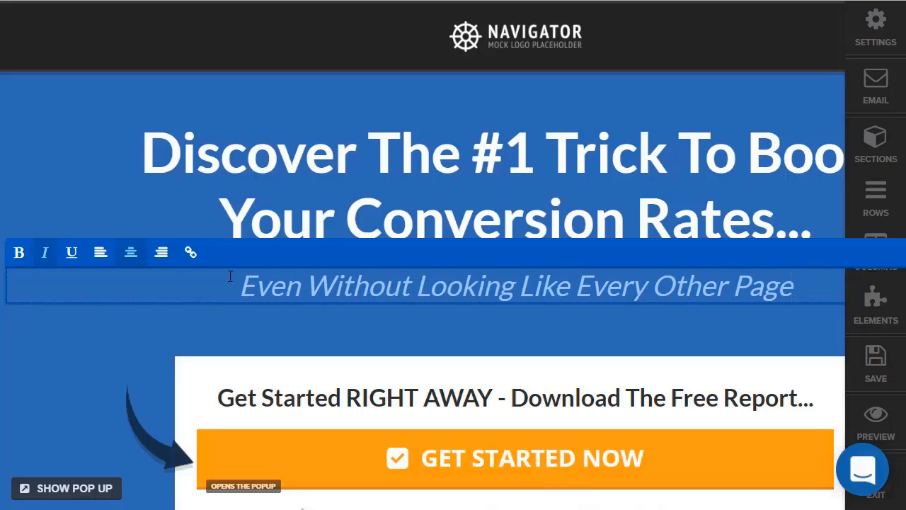
Replace the main headline with "Discover How ClickFunnels Will Help Your Online Biz".
triple_click(340, 165)
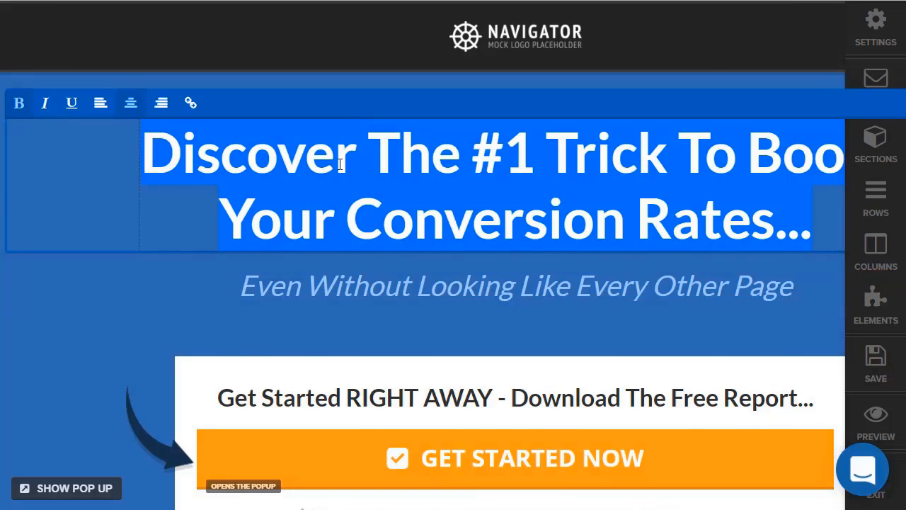
text(Discover )
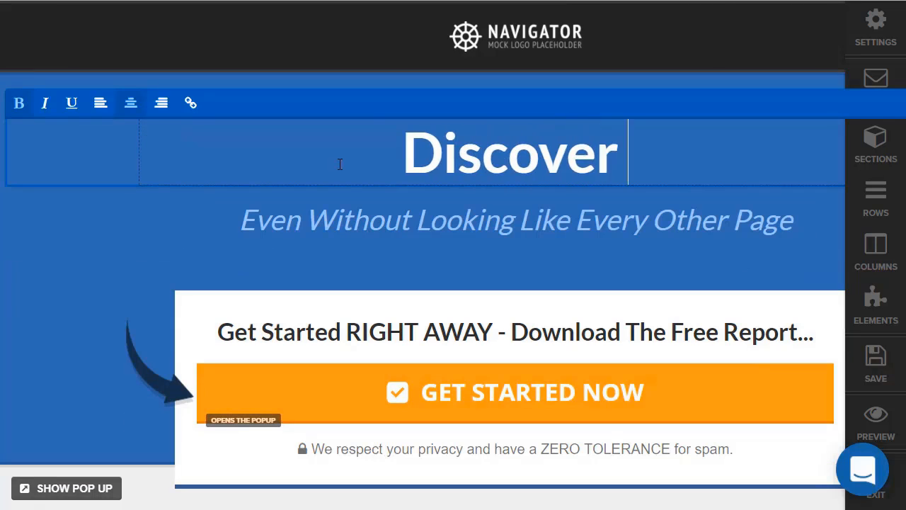
text(How ClickFunn)
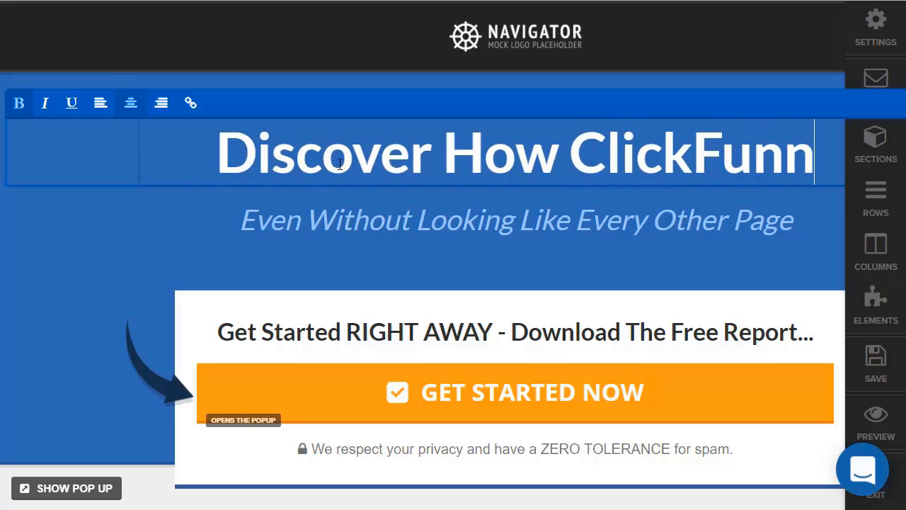
text(els Will Hep)
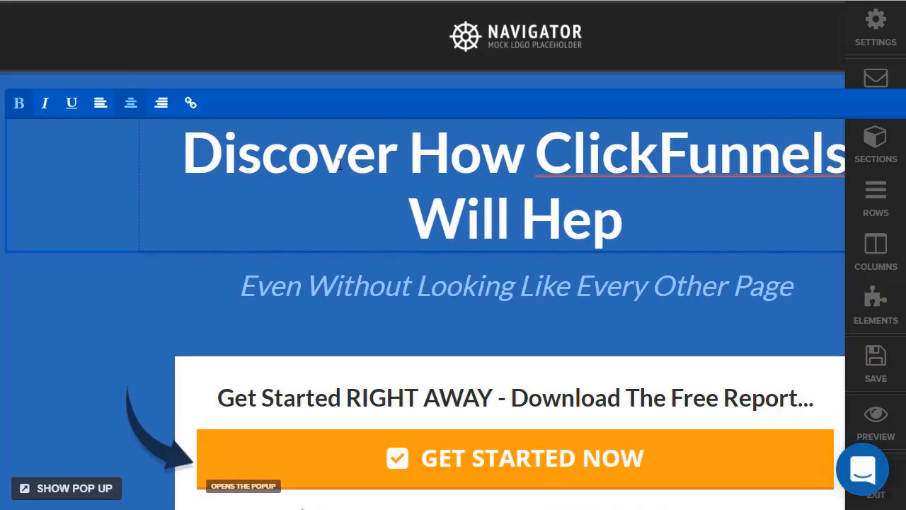
key(BackSpace)
text(lp Y)
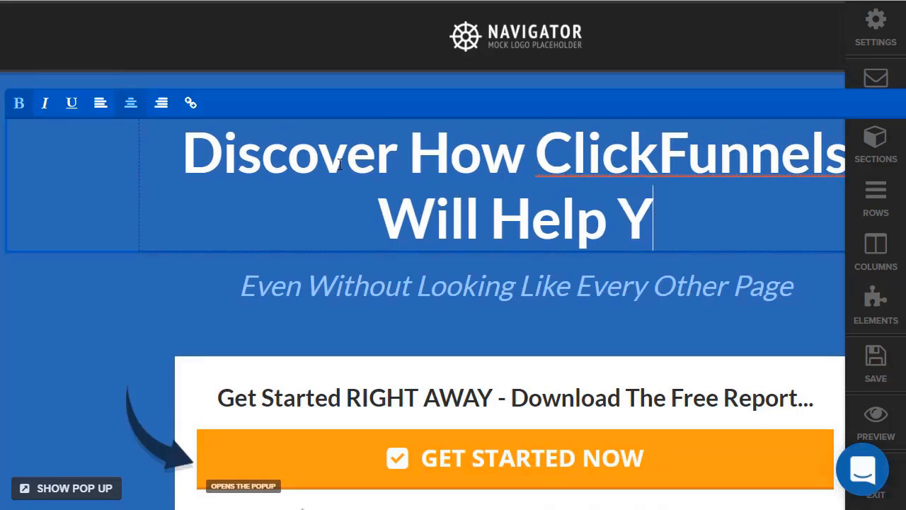
text(our Online)
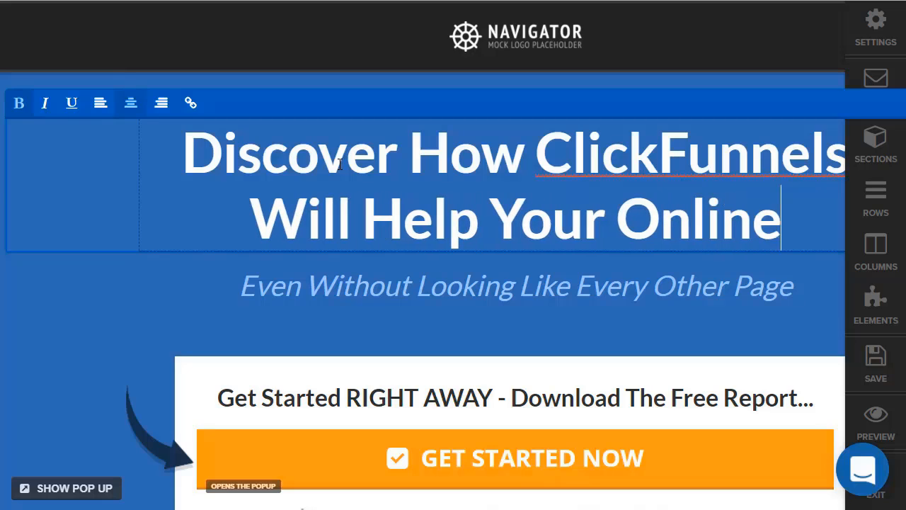
text( Biz)
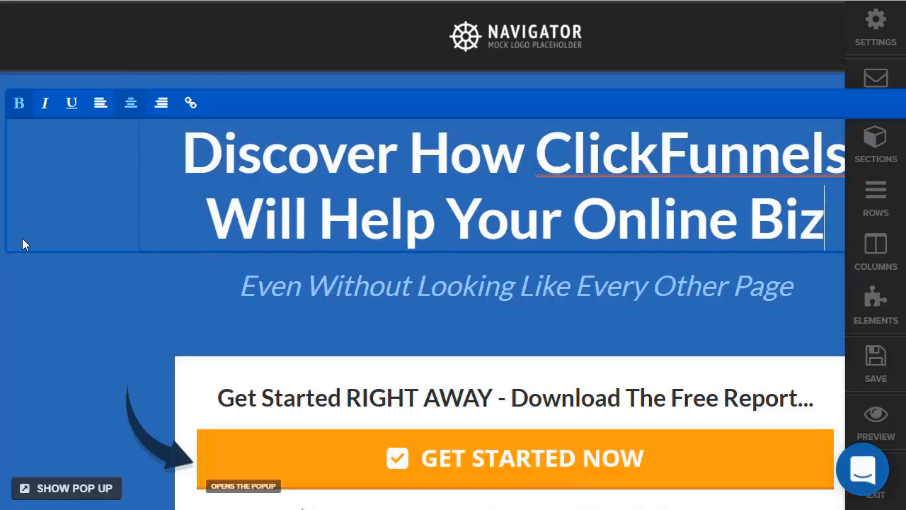
Set the squeeze page main headline's Google font to Chango.
click(91, 326)
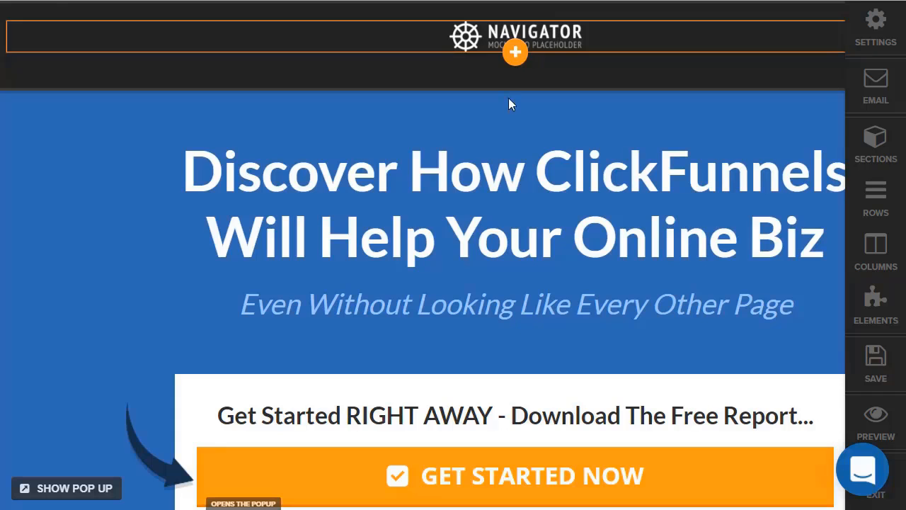
scroll(508, 105, down, 1)
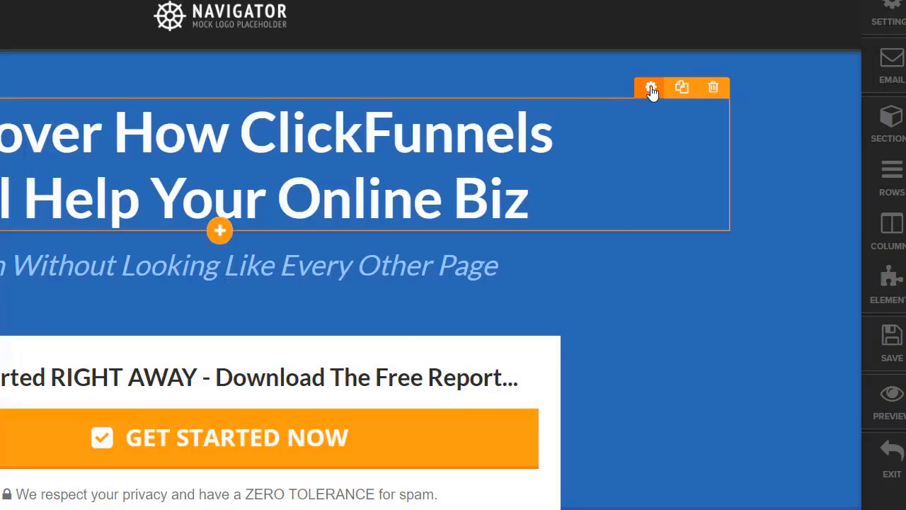
click(651, 88)
scroll(690, 400, down, 3)
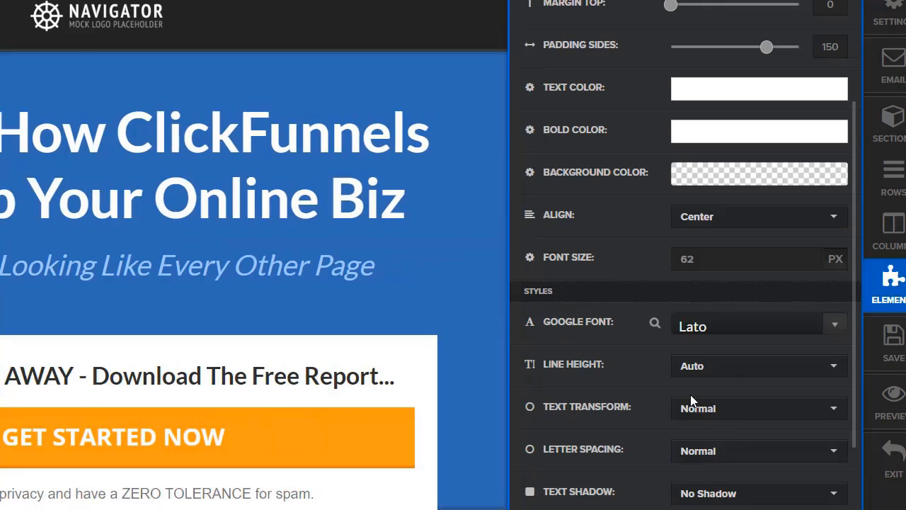
click(785, 336)
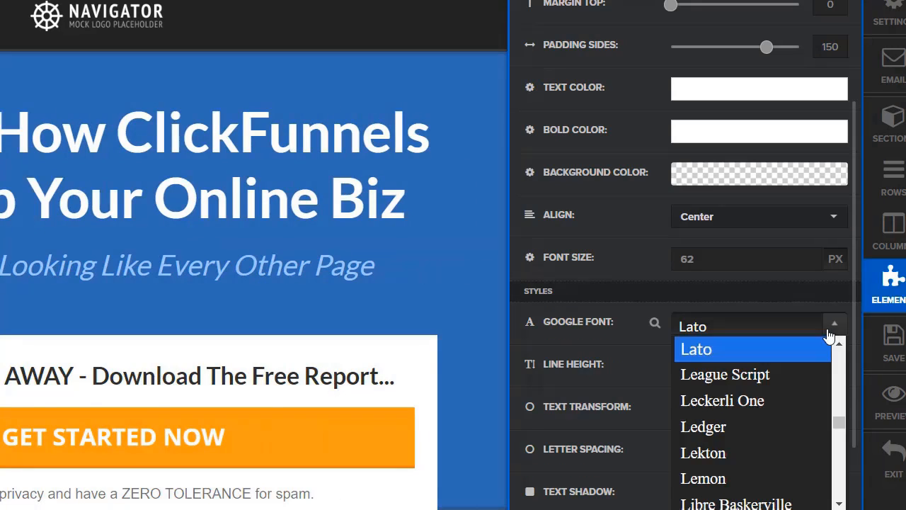
click(835, 330)
click(835, 329)
drag(840, 429, 843, 381)
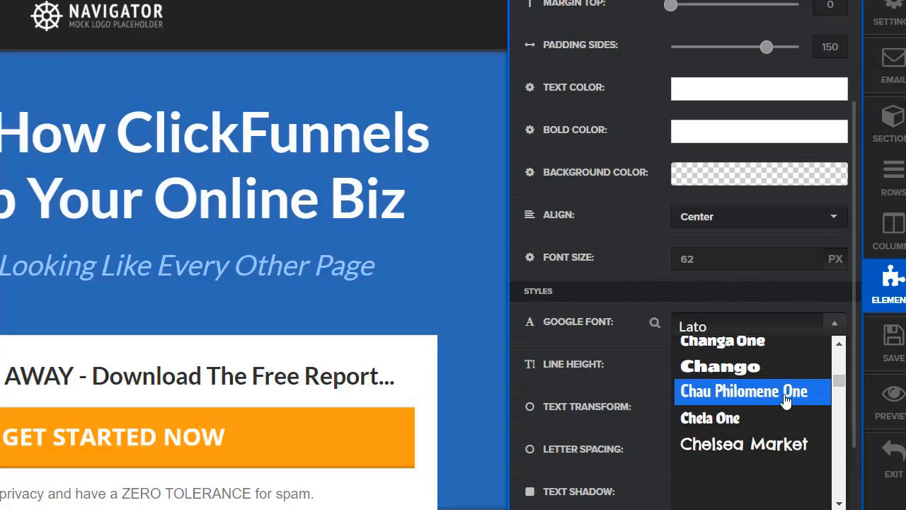
click(732, 370)
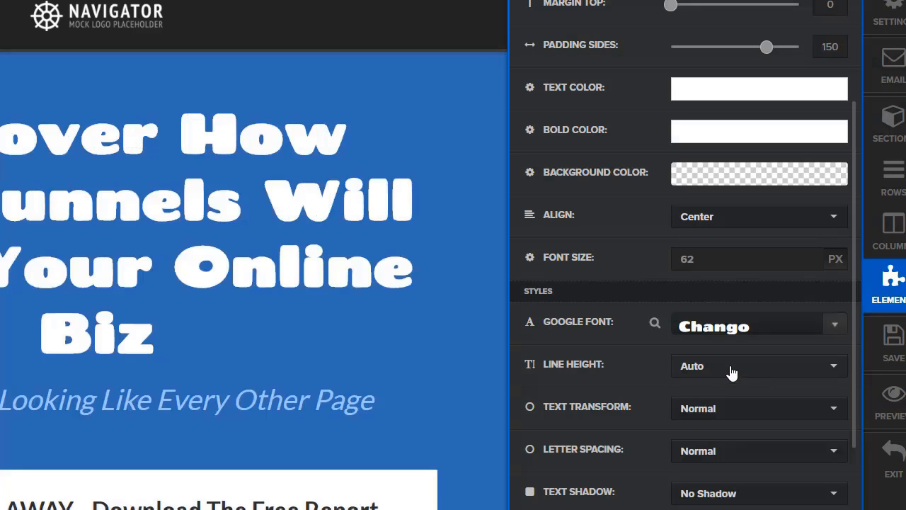
Set the squeeze page main headline's Google font to Play.
click(846, 327)
drag(841, 372, 837, 450)
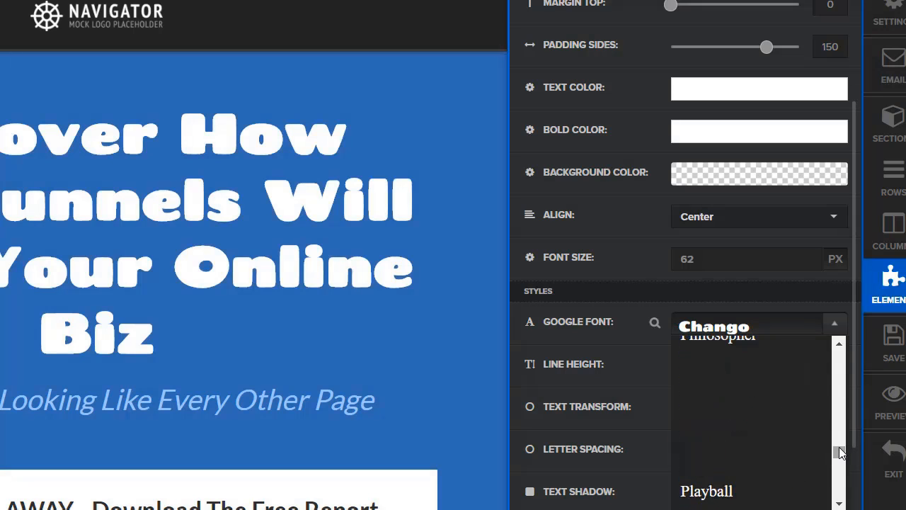
click(744, 466)
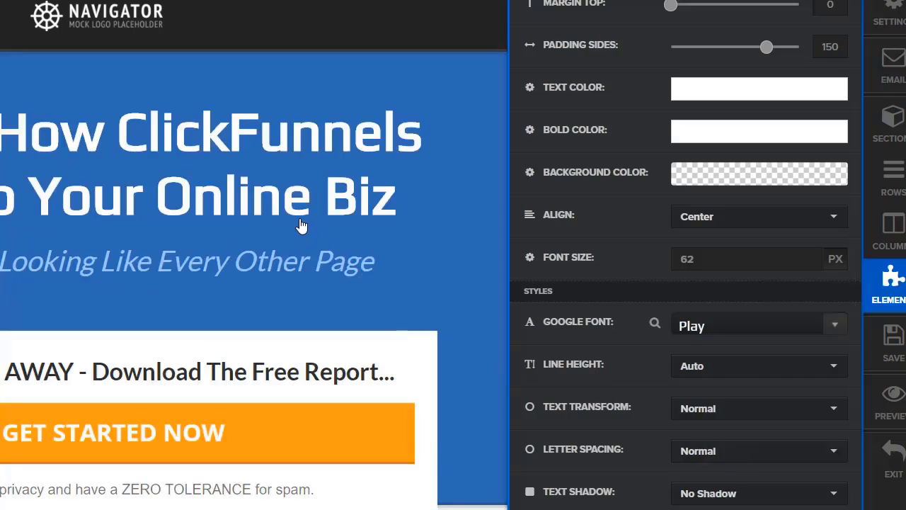
click(302, 224)
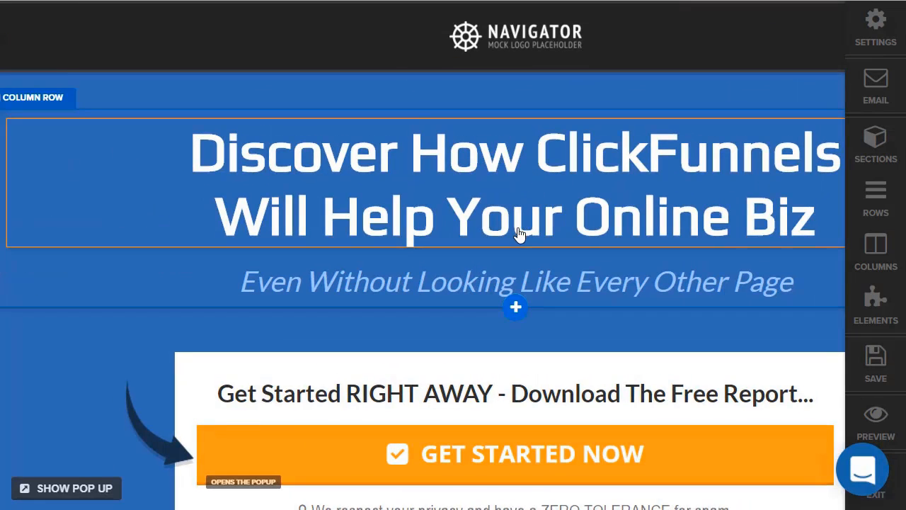
Look at the squeeze page's email integration settings for connecting an auto-responder.
click(875, 85)
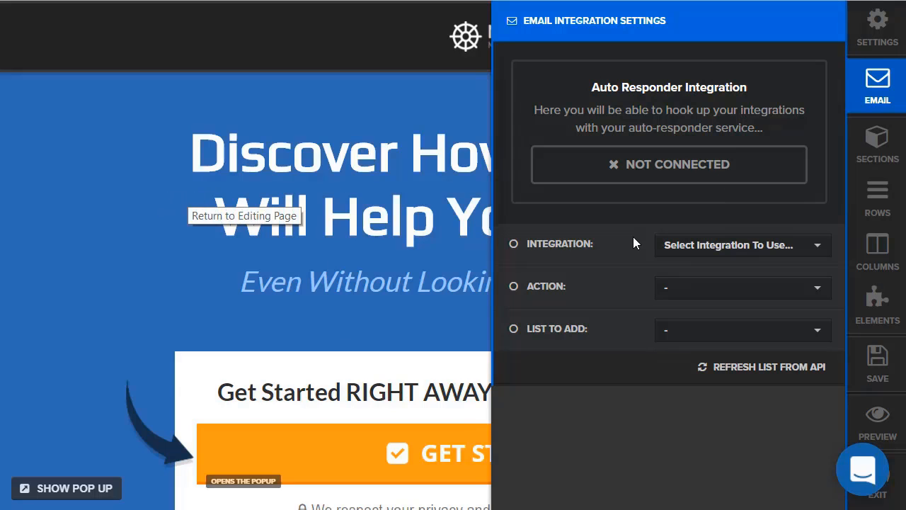
click(216, 208)
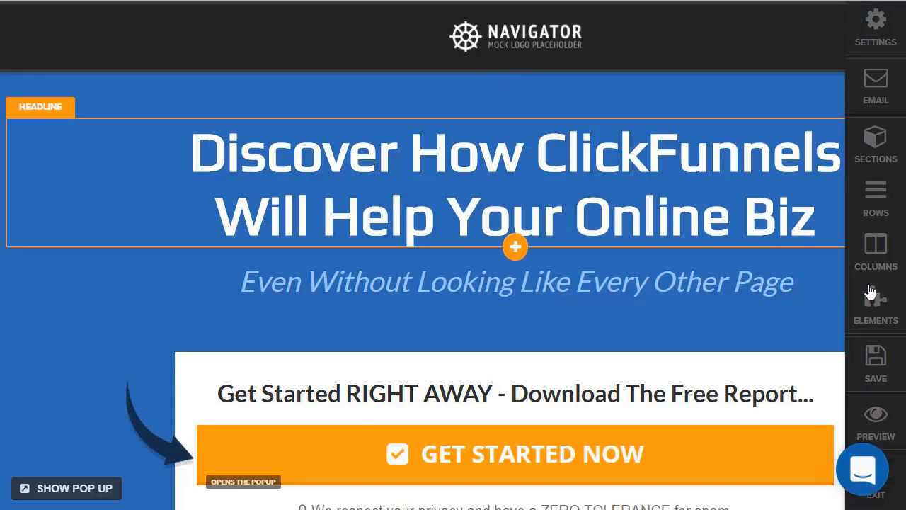
Leave the squeeze page editor and open the template selection for the funnel's Sales Page step.
click(890, 493)
click(515, 94)
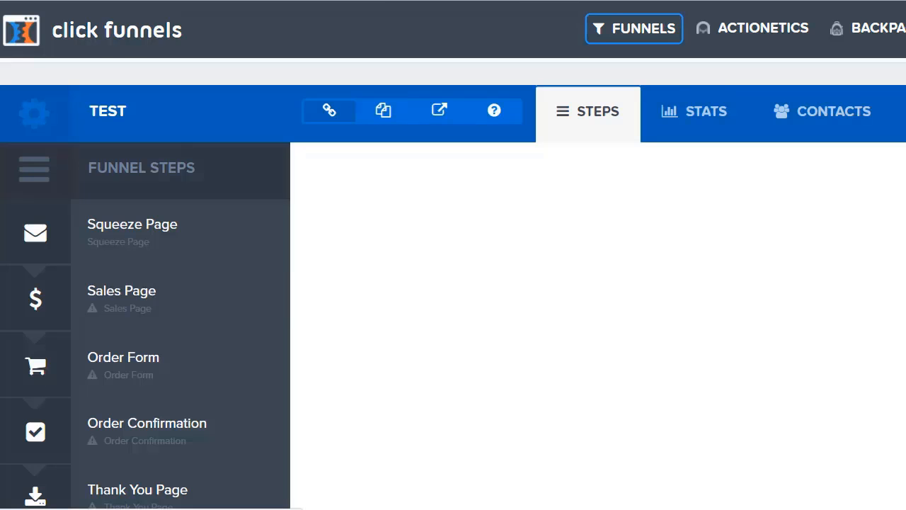
click(871, 1)
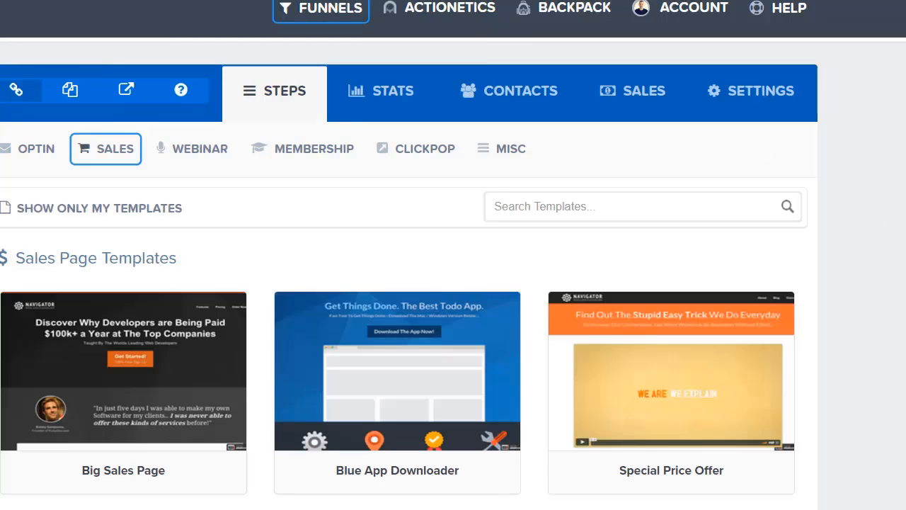
Browse the sales page templates and select Skinny VSL for the Sales Page step.
scroll(453, 254, down, 12)
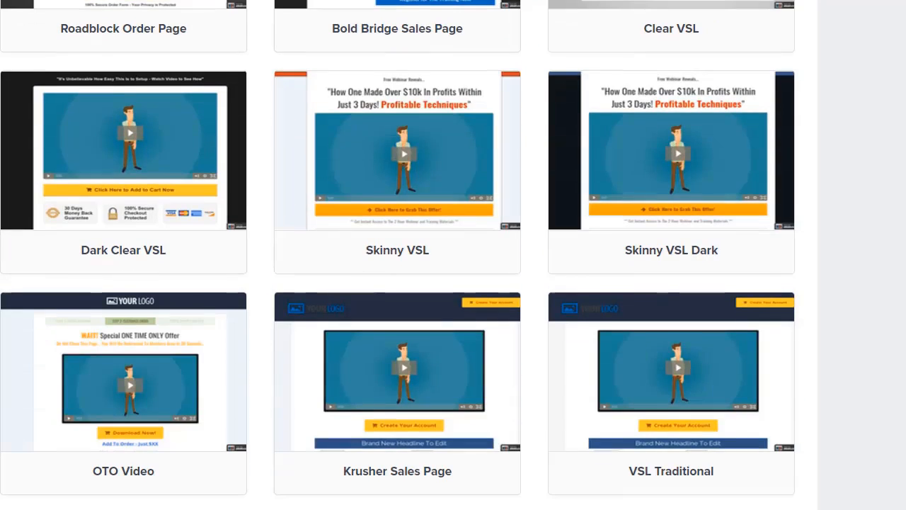
scroll(453, 254, down, 4)
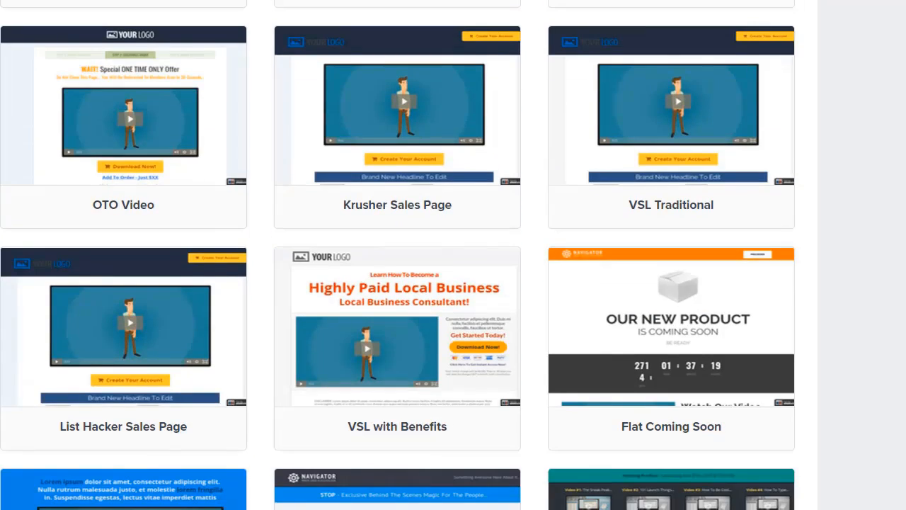
scroll(453, 255, down, 4)
scroll(453, 255, down, 2)
scroll(453, 255, up, 2)
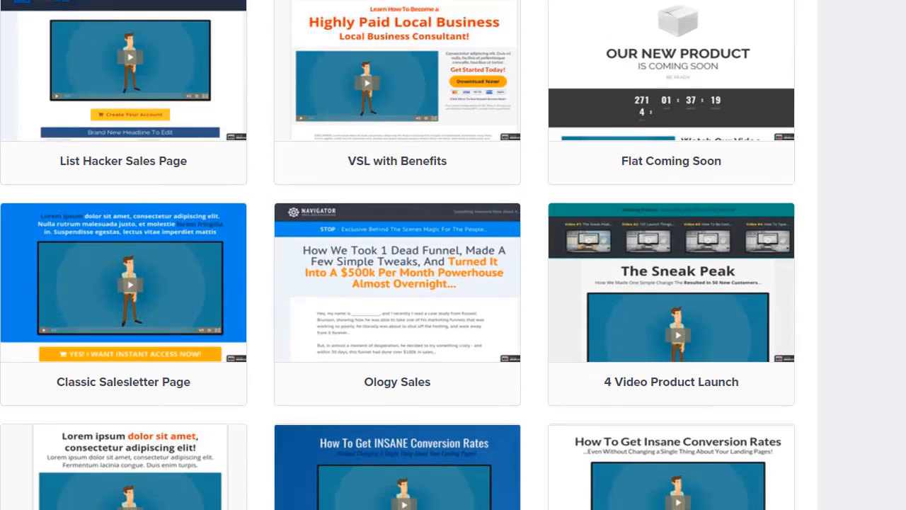
scroll(453, 254, up, 8)
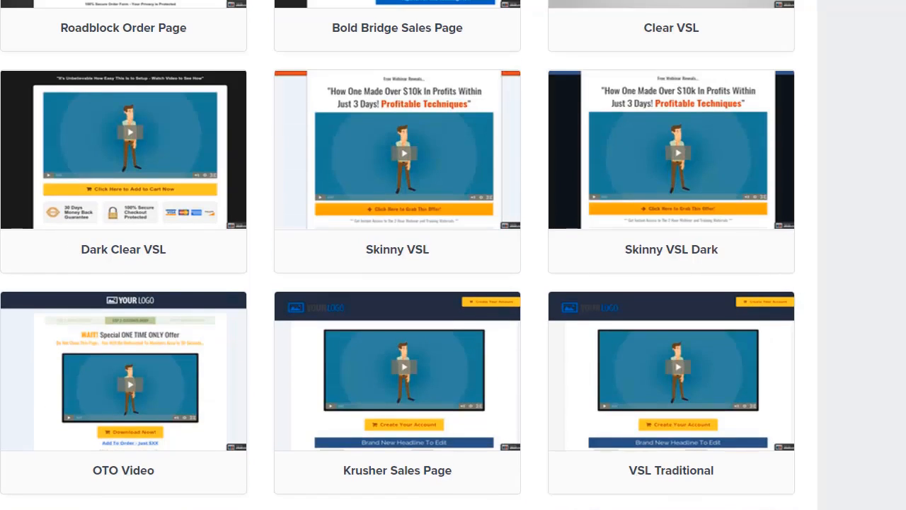
scroll(453, 255, up, 9)
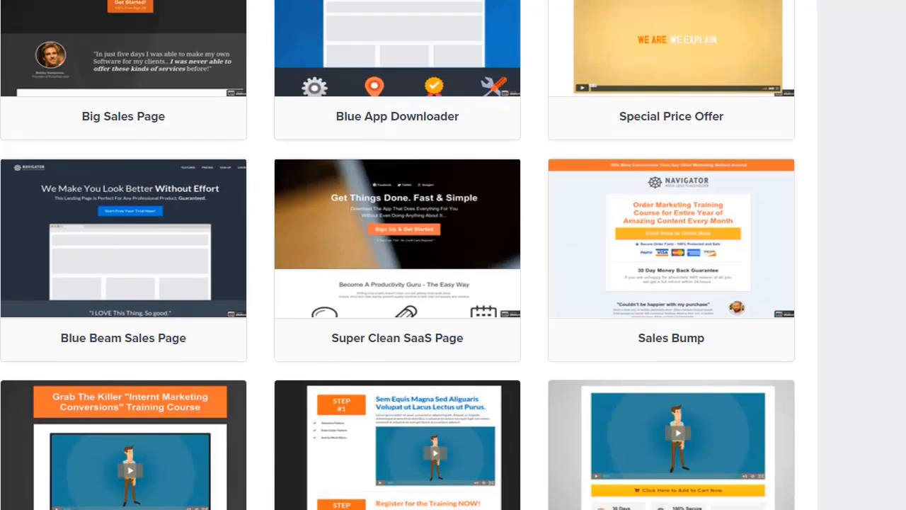
scroll(404, 254, up, 2)
scroll(404, 255, down, 3)
scroll(720, 231, down, 3)
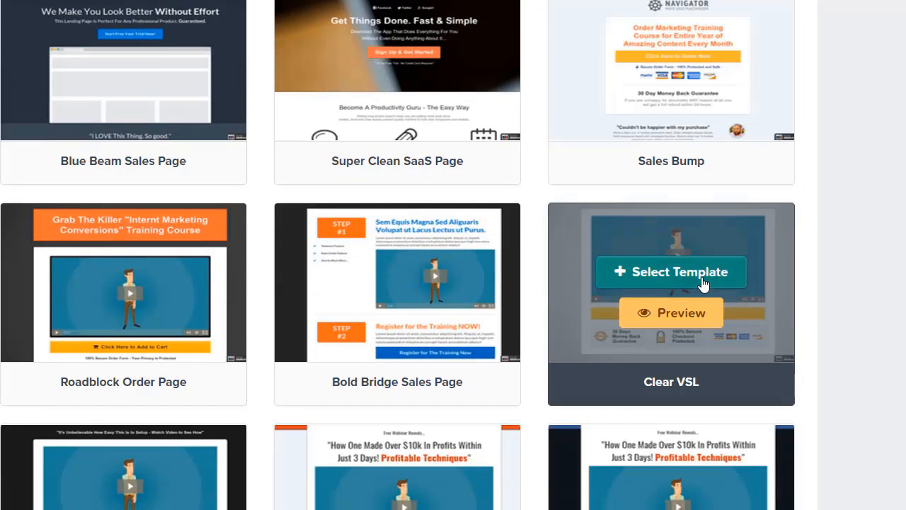
scroll(247, 269, down, 3)
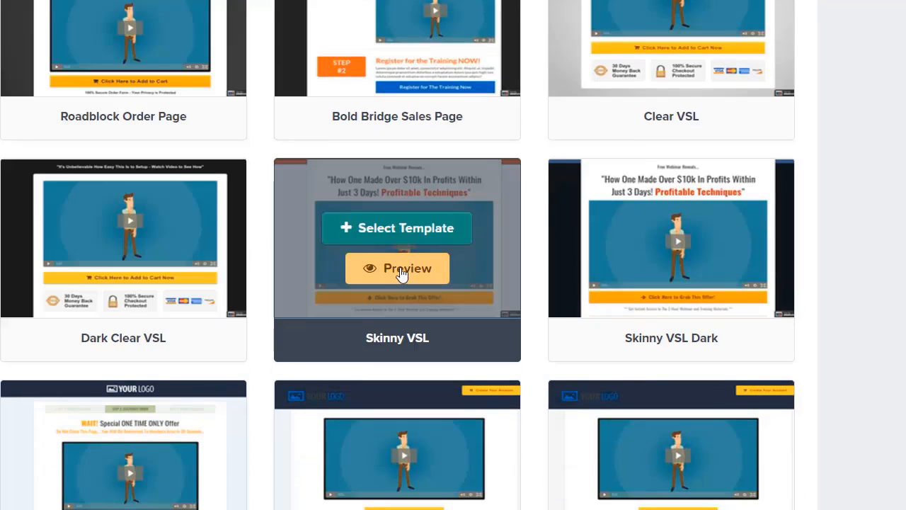
click(399, 228)
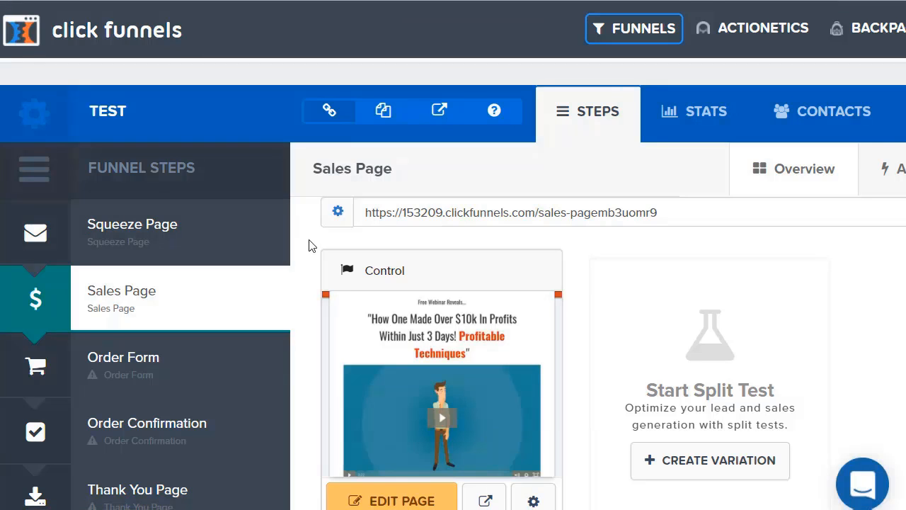
Open the sales page in the standard page editor and review its layout from the headline to the FB comments.
scroll(686, 253, down, 2)
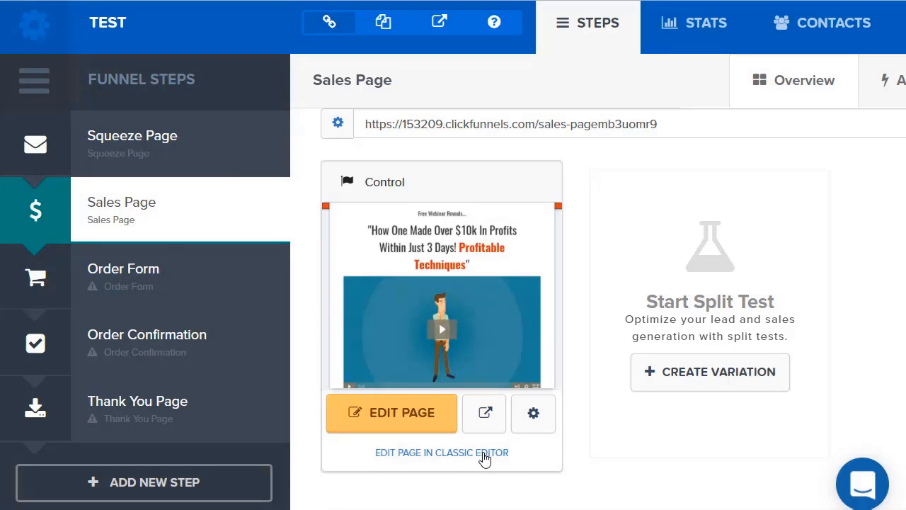
click(392, 413)
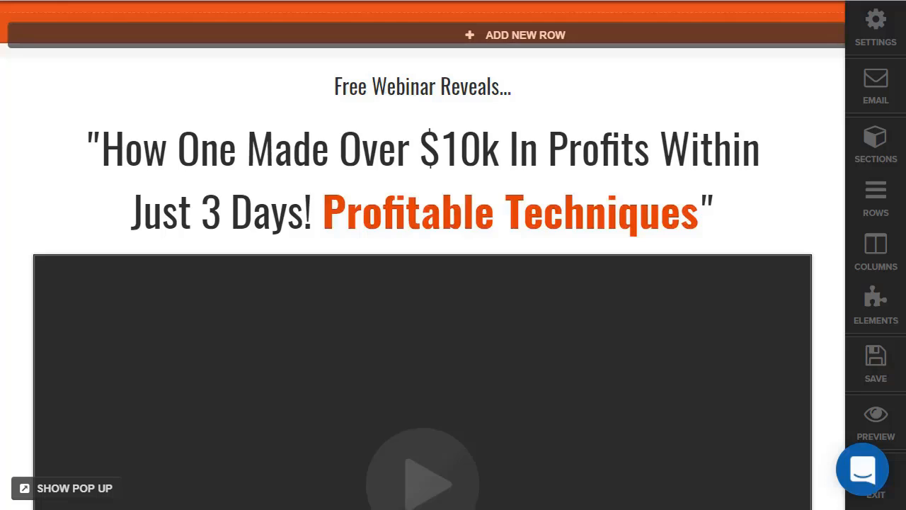
scroll(665, 149, down, 12)
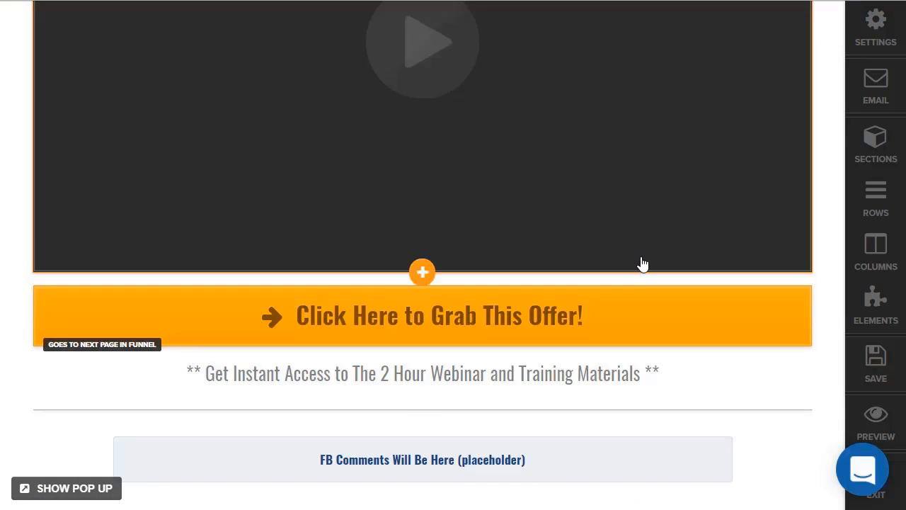
scroll(642, 261, up, 8)
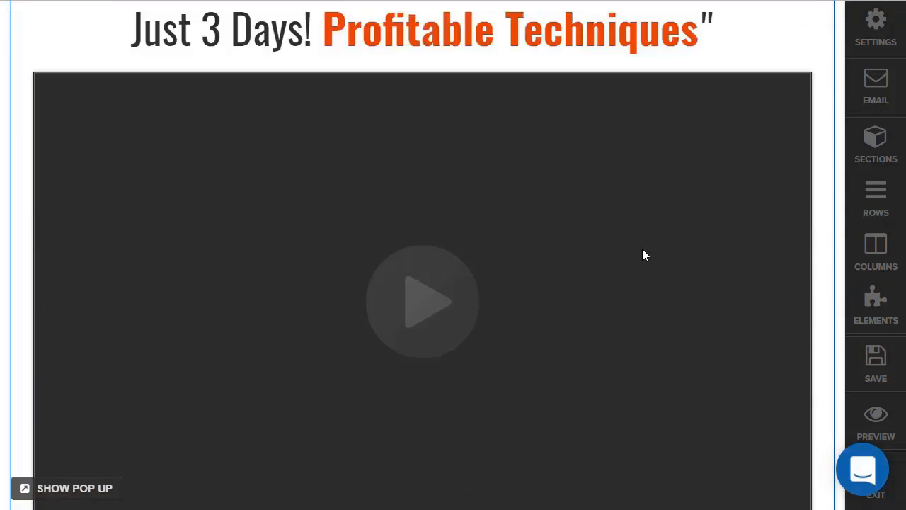
scroll(642, 256, down, 4)
scroll(642, 255, up, 5)
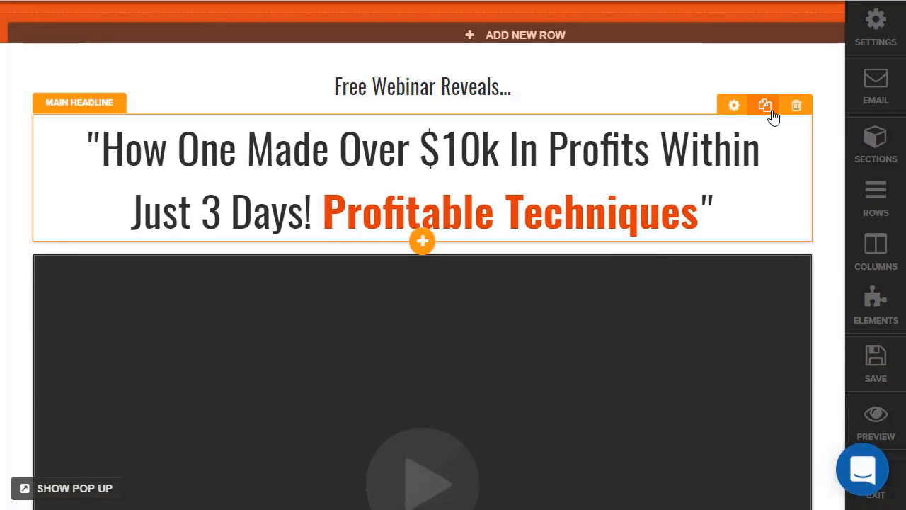
Duplicate the main headline and place the copy beneath the divider under the "Get Instant Access" text.
click(764, 104)
scroll(552, 294, down, 7)
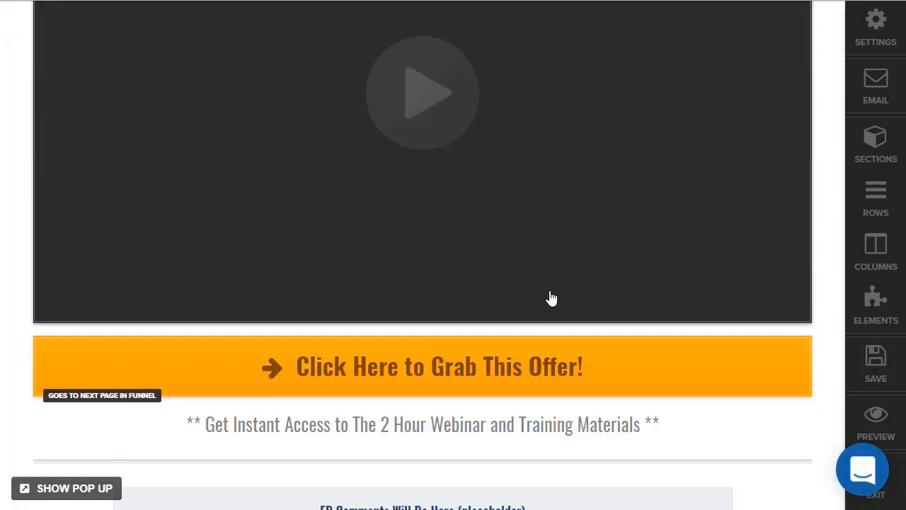
drag(517, 432, 511, 465)
scroll(617, 358, down, 4)
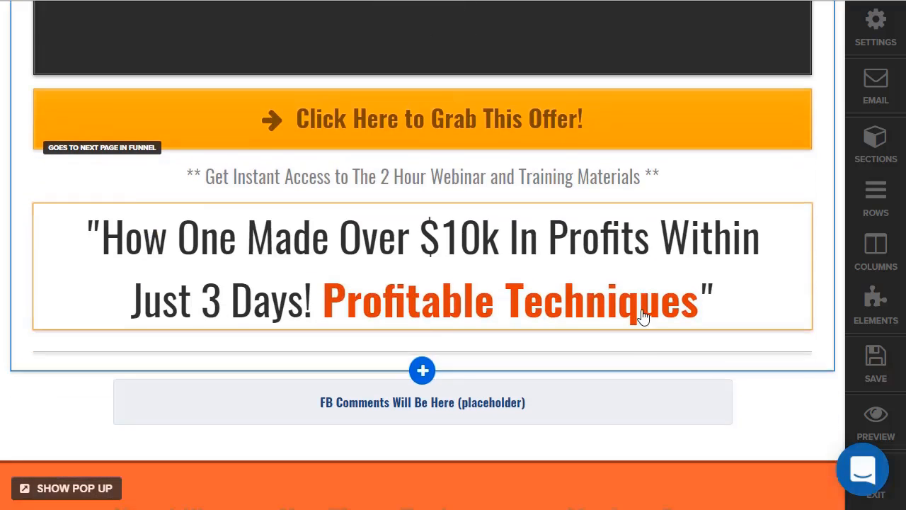
drag(612, 357, 592, 210)
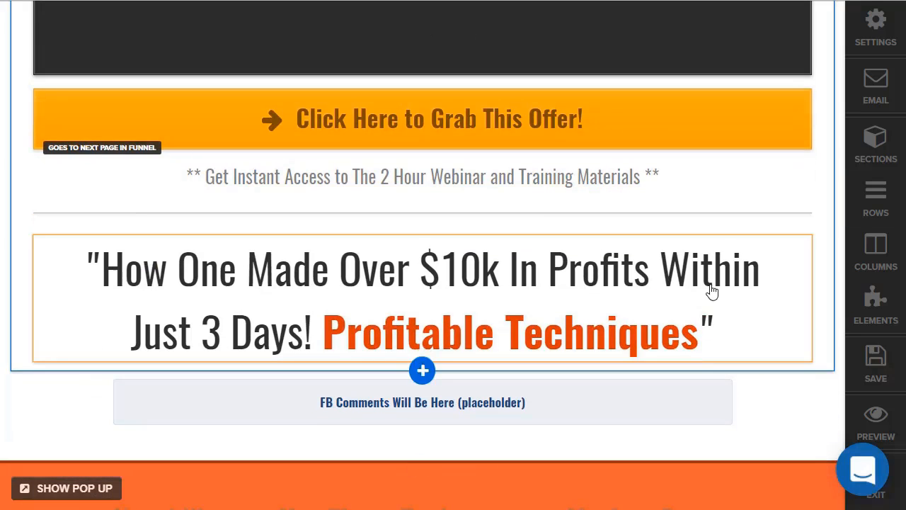
Reduce the copied main headline's top margin to its minimum.
click(734, 226)
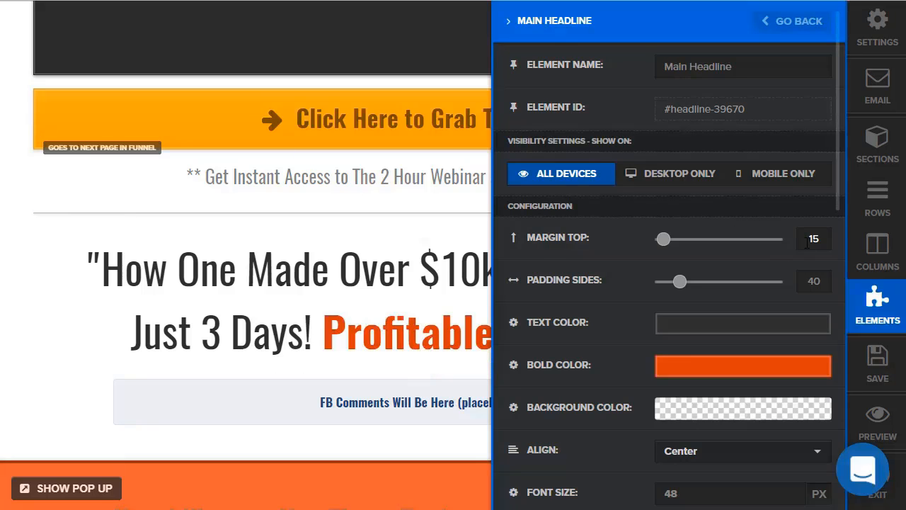
drag(678, 239, 654, 239)
click(400, 266)
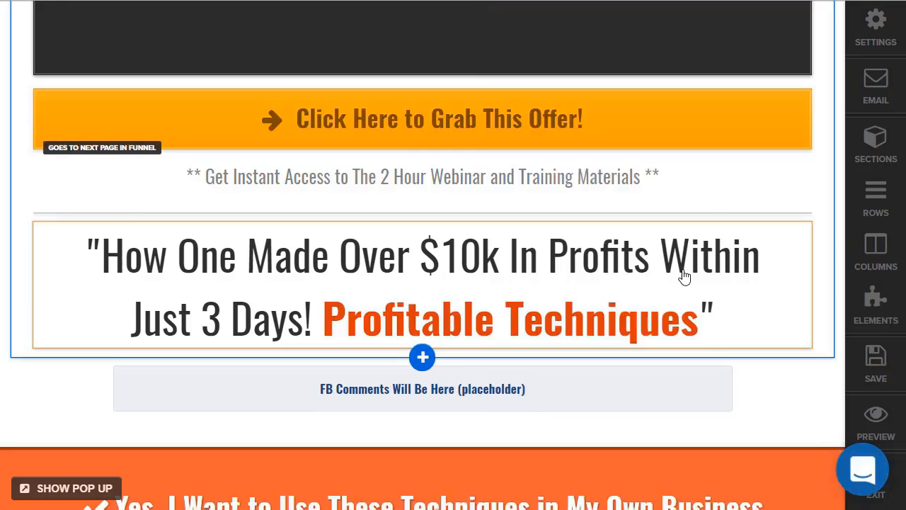
Add a Headline / Text element below the copied main headline and delete the FB Comments row.
click(420, 355)
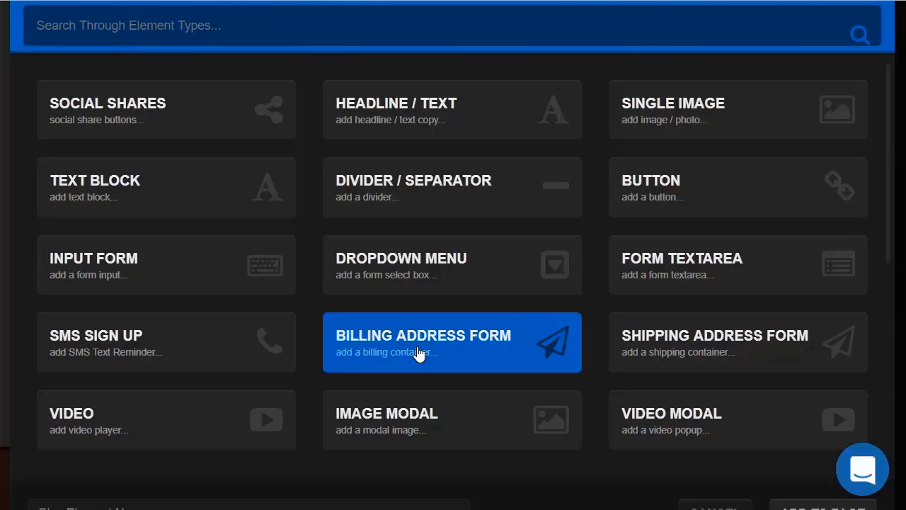
click(837, 507)
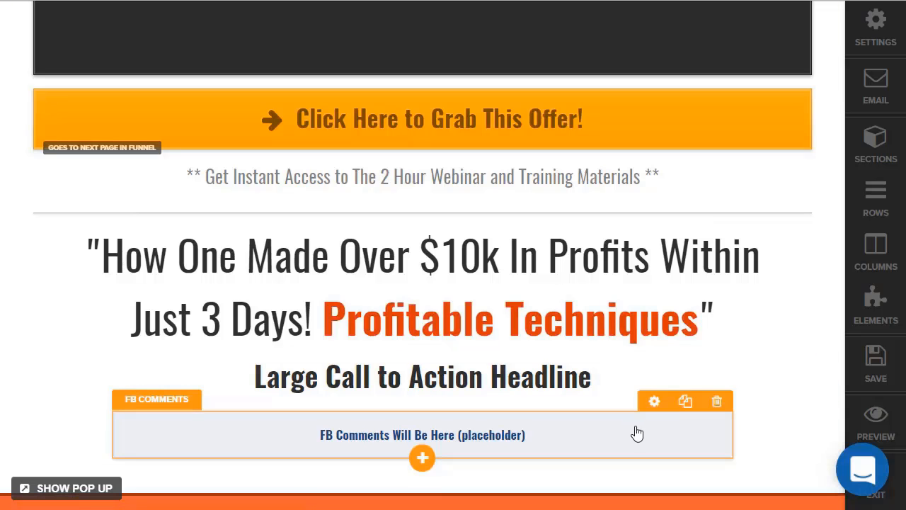
click(817, 393)
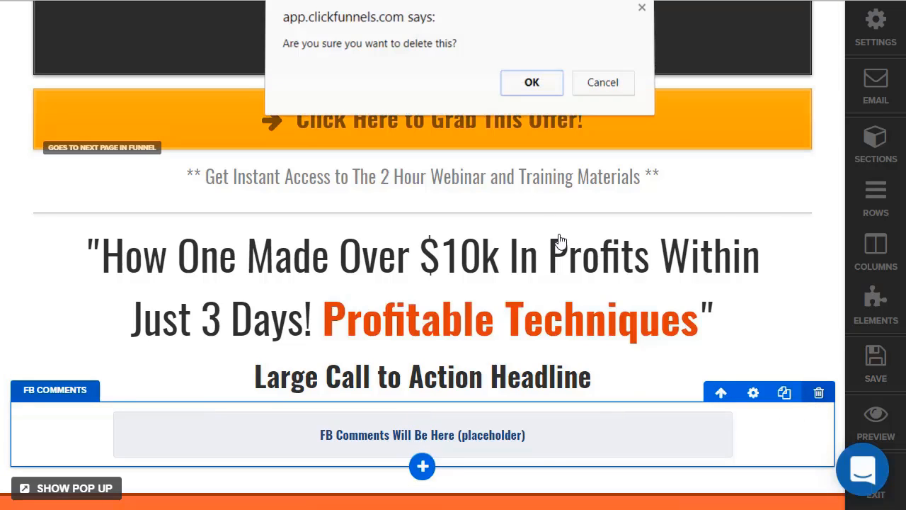
click(536, 89)
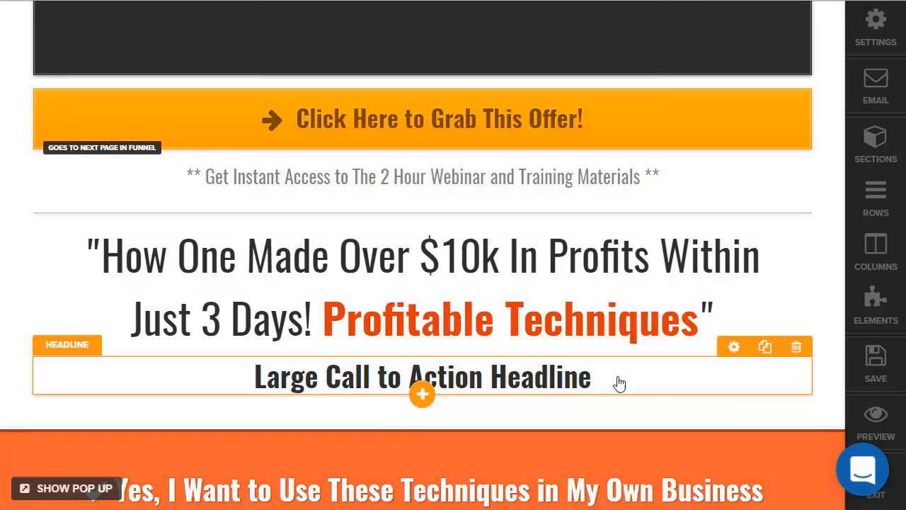
Align the new Large Call to Action Headline to the left and set its font size to 20 px.
click(732, 348)
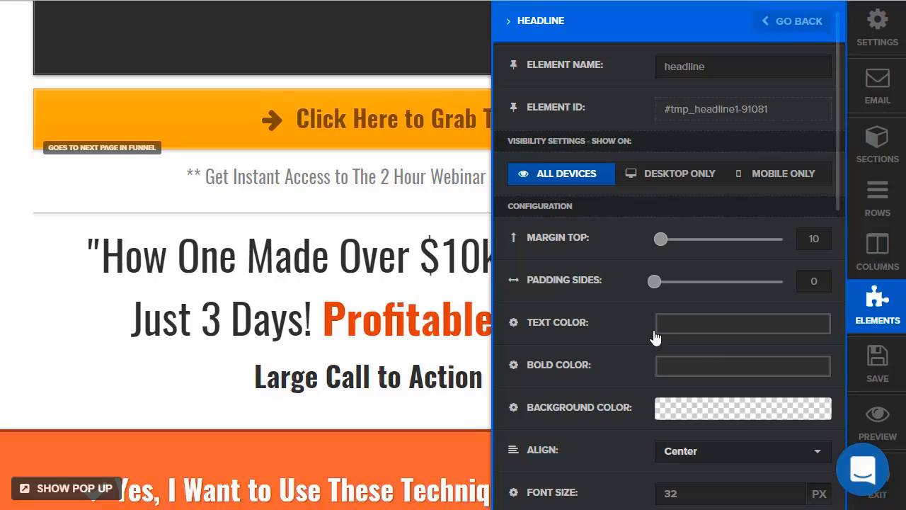
click(694, 470)
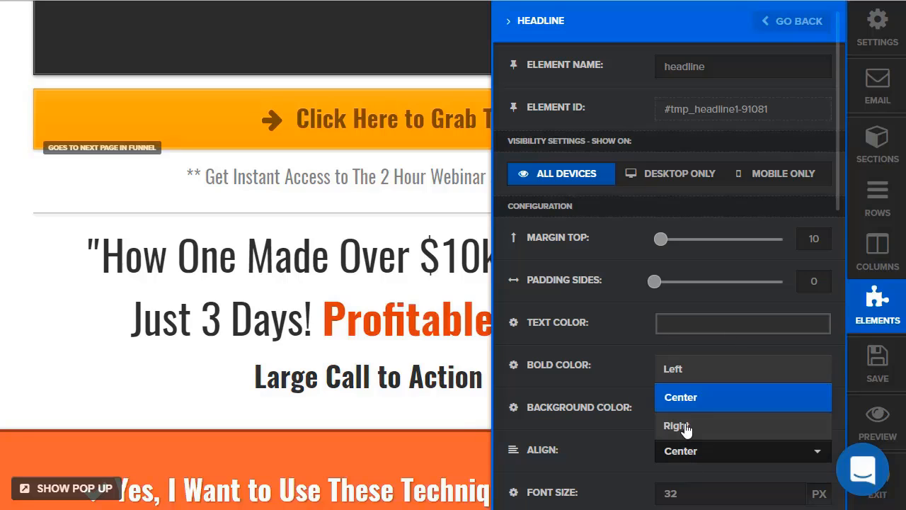
click(668, 368)
scroll(555, 356, down, 4)
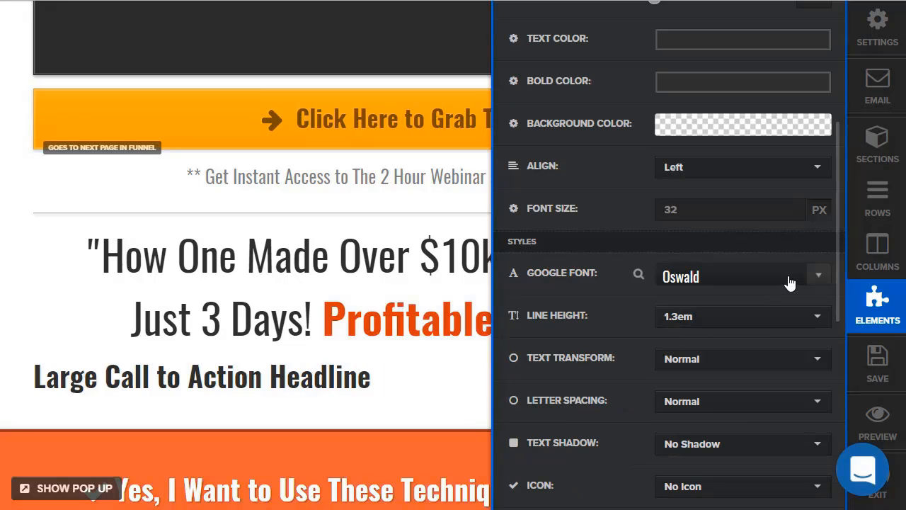
click(823, 279)
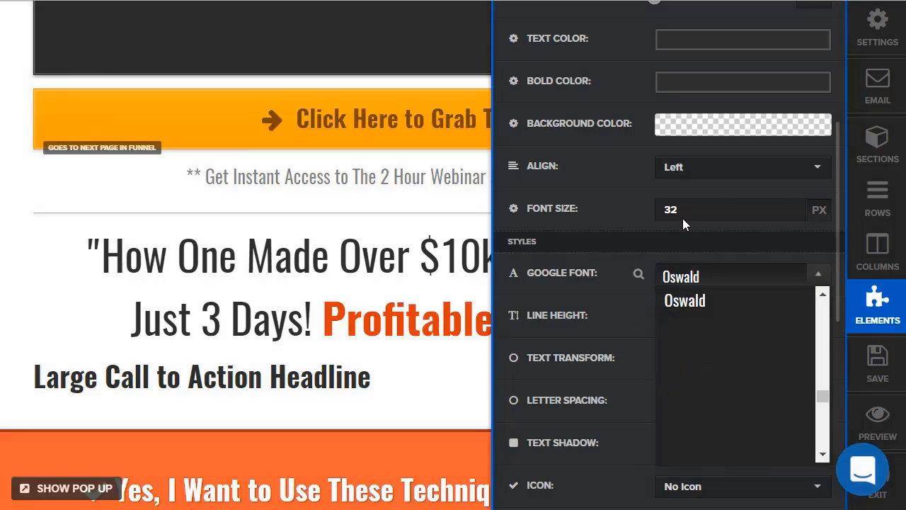
drag(682, 218, 602, 211)
text(20)
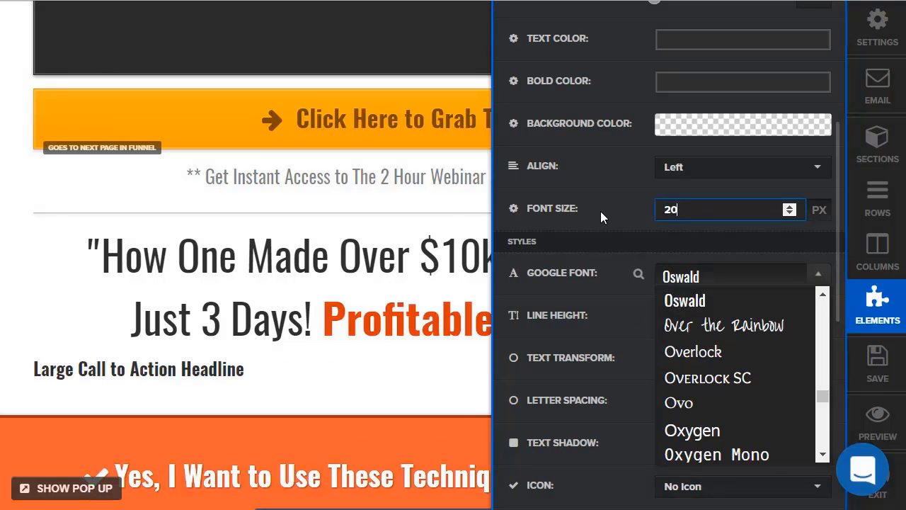
click(623, 190)
scroll(622, 191, up, 4)
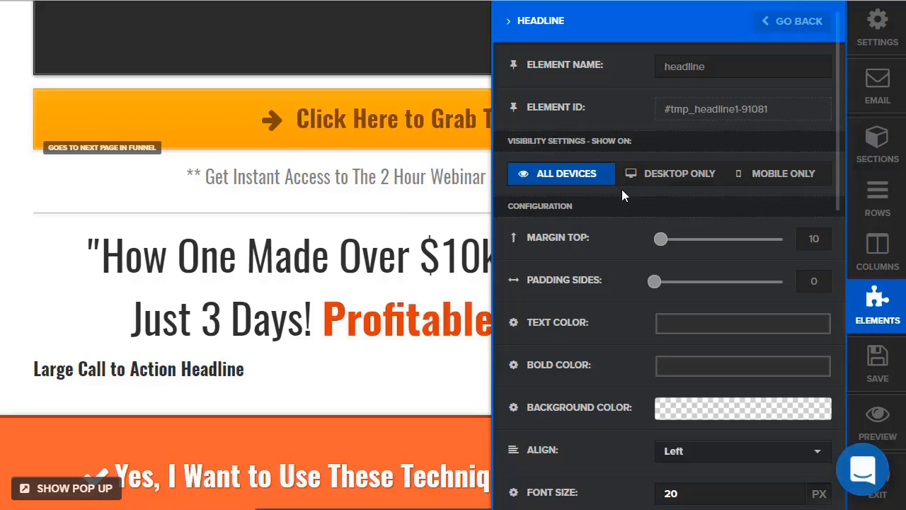
click(303, 315)
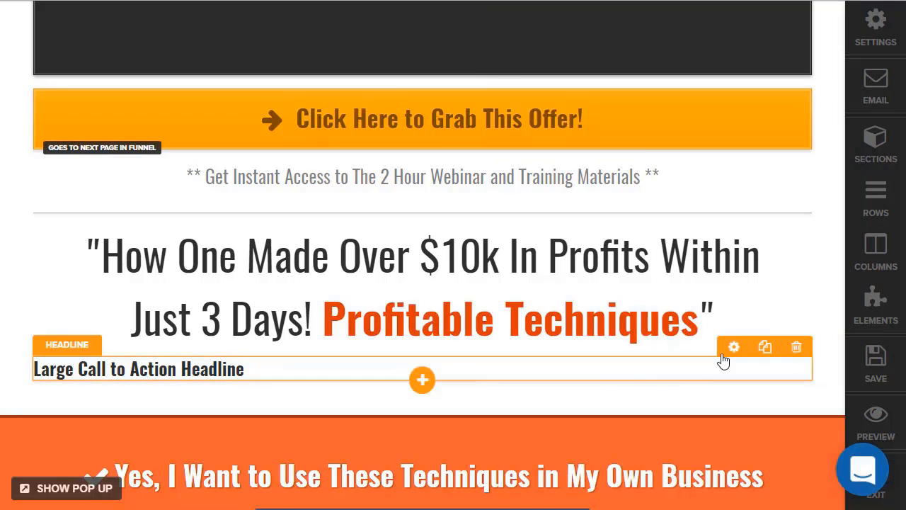
Replace the left-aligned headline's text with "And now you can start typing whatever you want.".
click(733, 347)
click(263, 367)
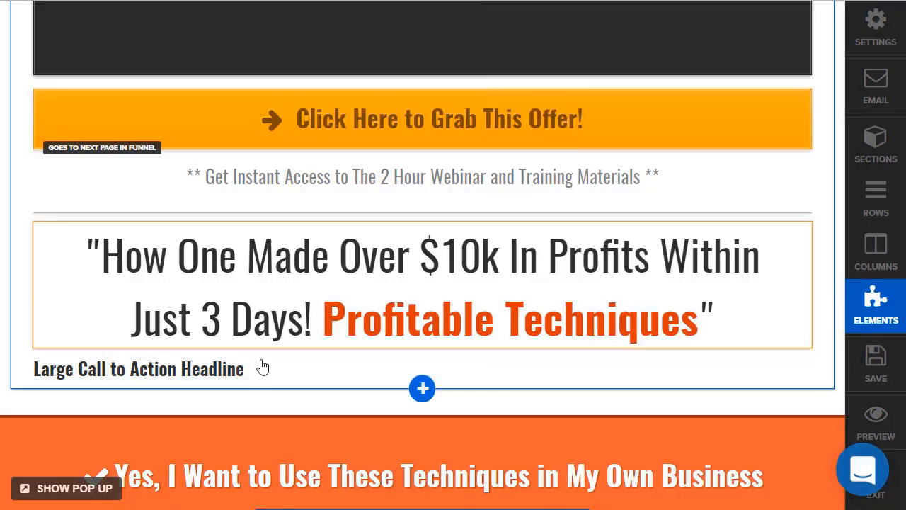
click(261, 369)
click(198, 368)
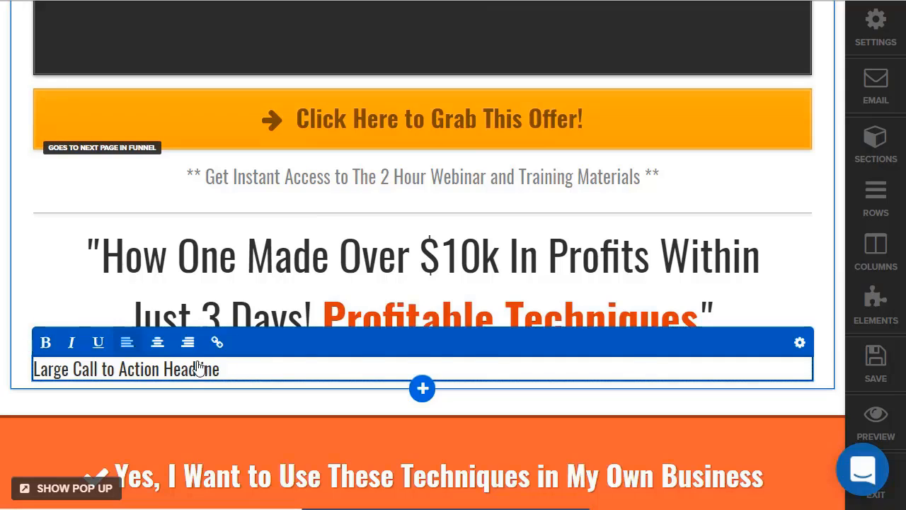
click(293, 367)
key(ctrl+a)
text(An)
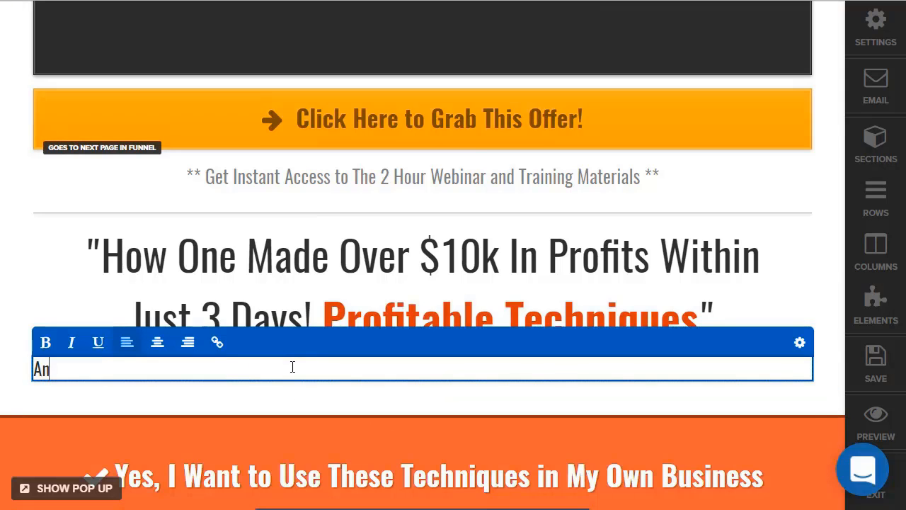
text(tart)
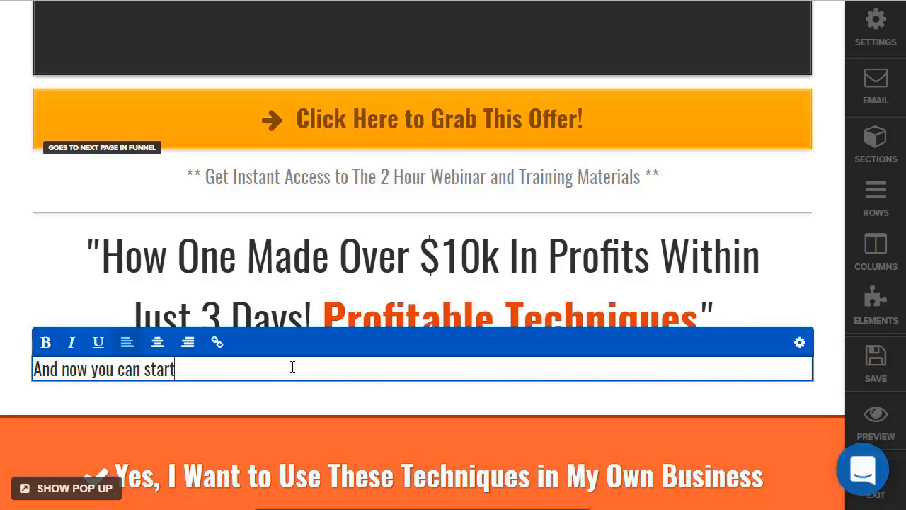
text( typing whatever you want)
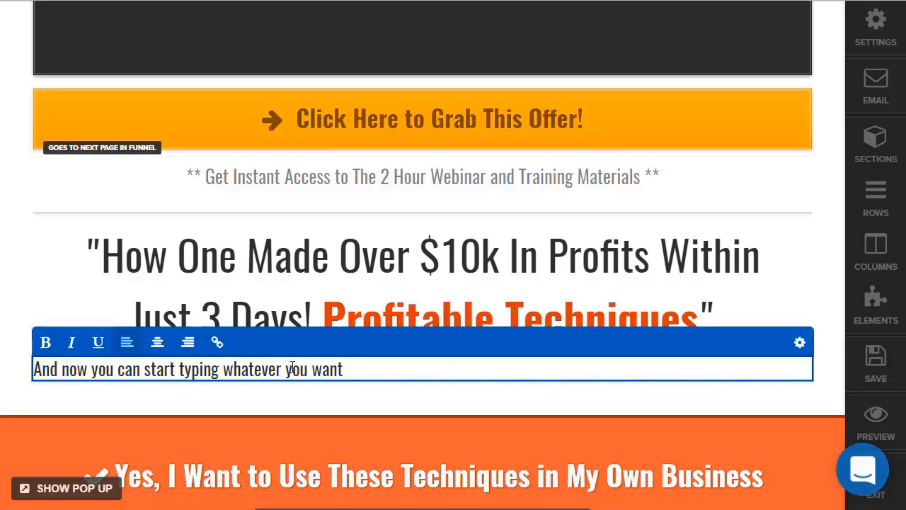
text(.)
Copy the sentence in the text element and paste it repeatedly as separate, evenly spaced paragraphs.
key(ctrl+a)
key(ctrl+c)
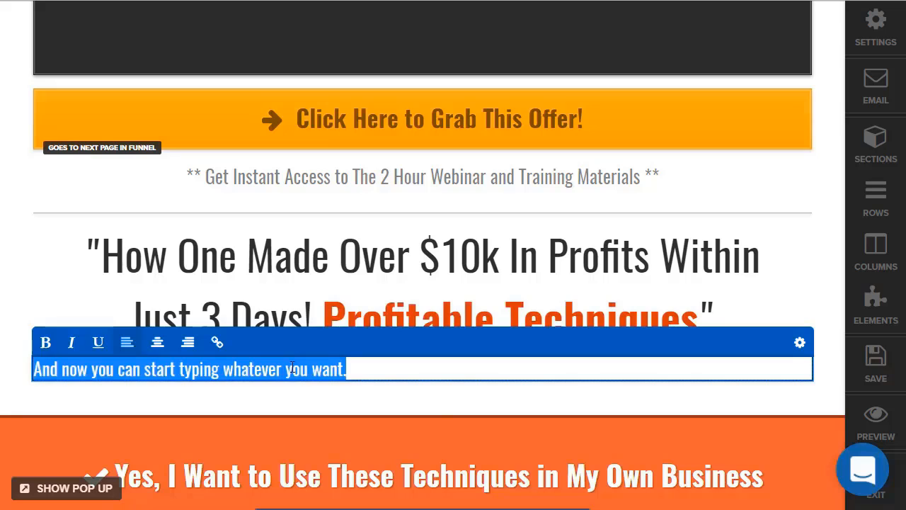
click(425, 366)
key(ctrl+v)
key(ctrl+v)
key(ctrl+v)
key(ctrl+v)
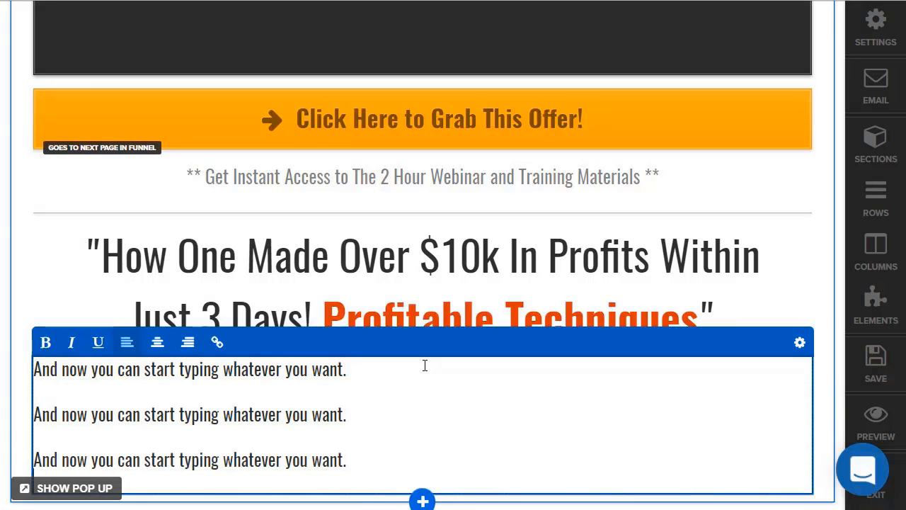
key(ctrl+v)
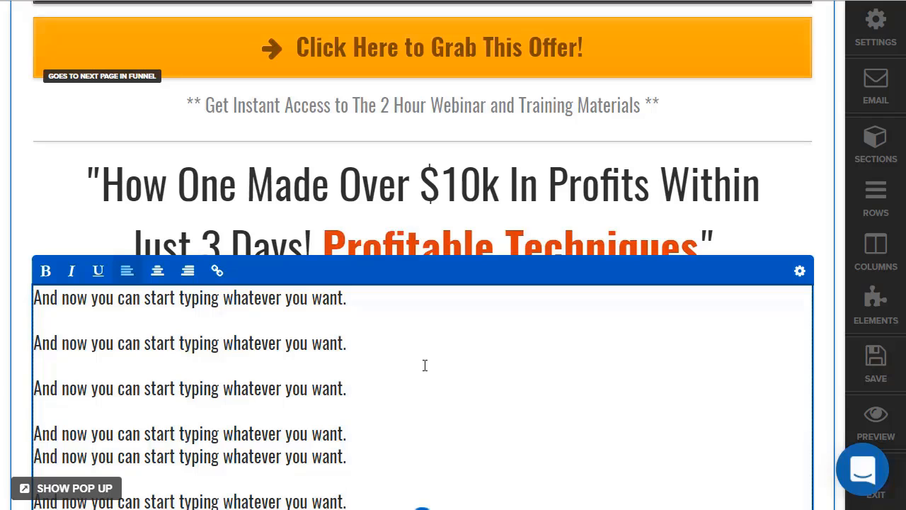
key(Return)
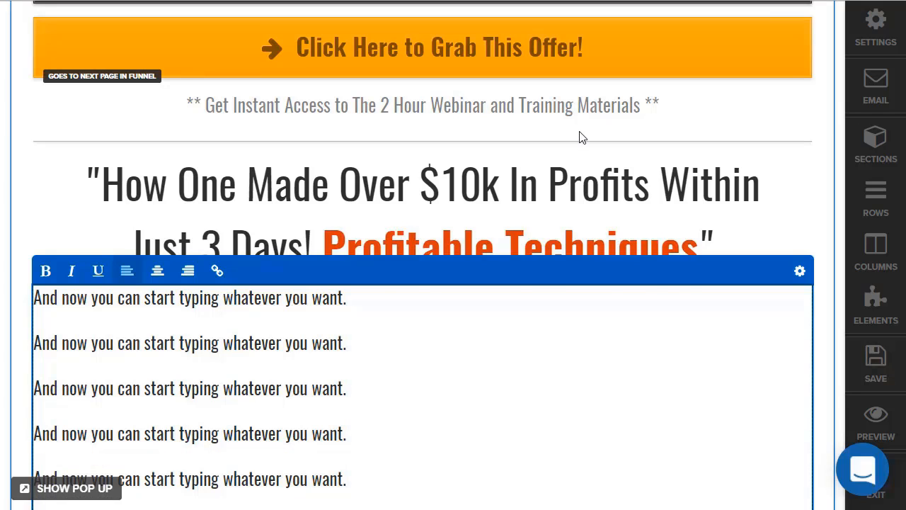
click(581, 138)
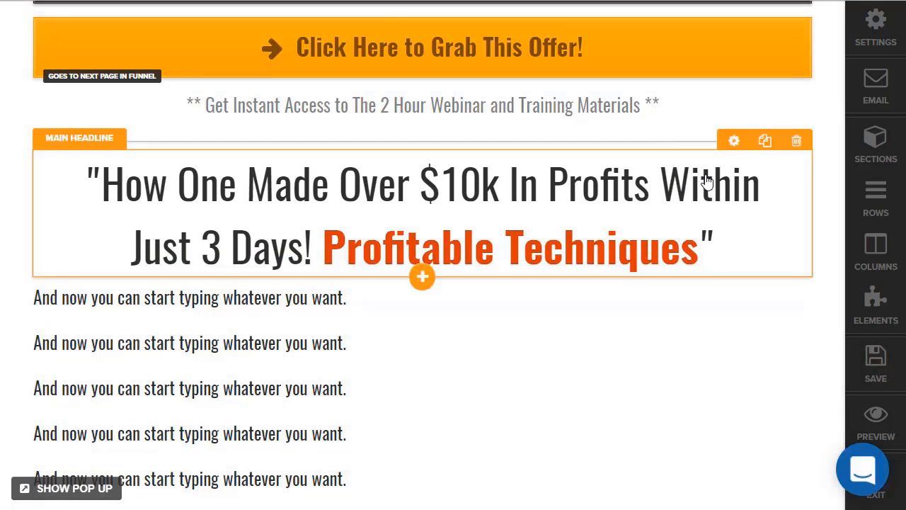
Duplicate the main headline above the paragraphs and place the copy beneath the last paragraph.
click(763, 142)
scroll(625, 225, down, 3)
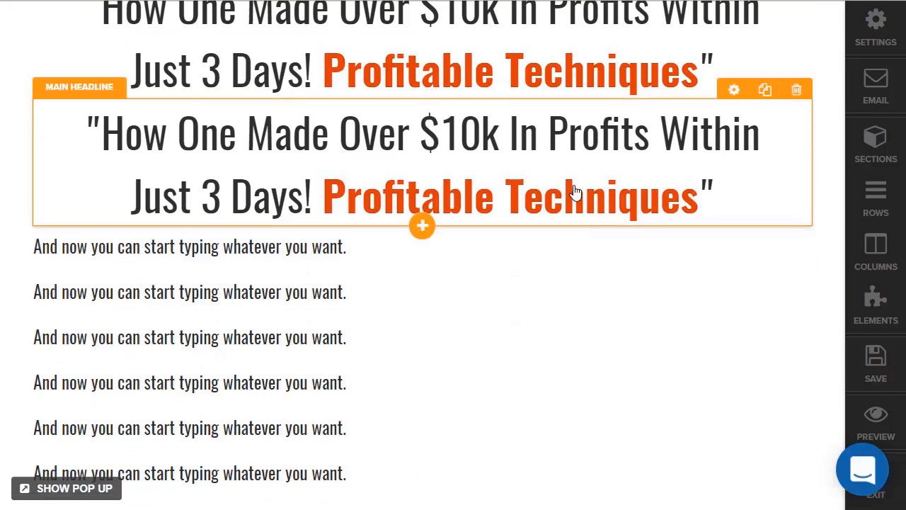
drag(570, 192, 538, 467)
scroll(771, 273, down, 2)
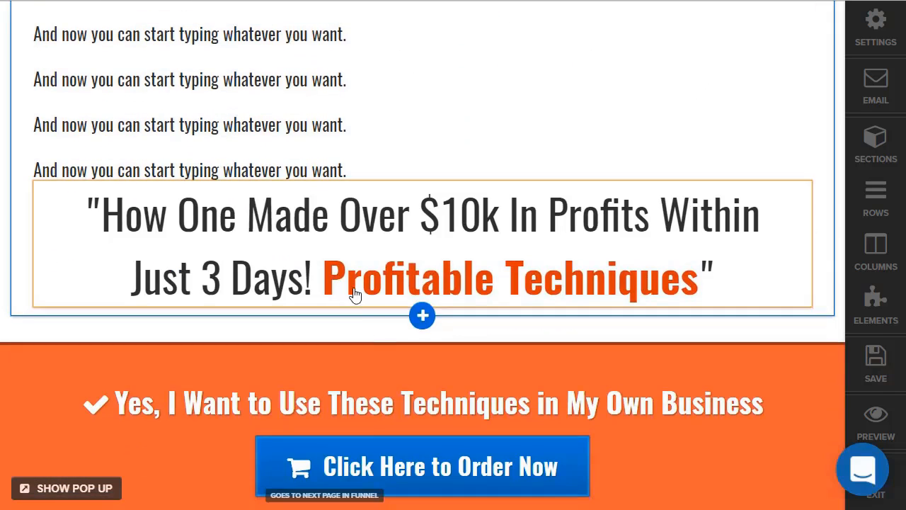
scroll(540, 324, up, 4)
scroll(583, 297, down, 5)
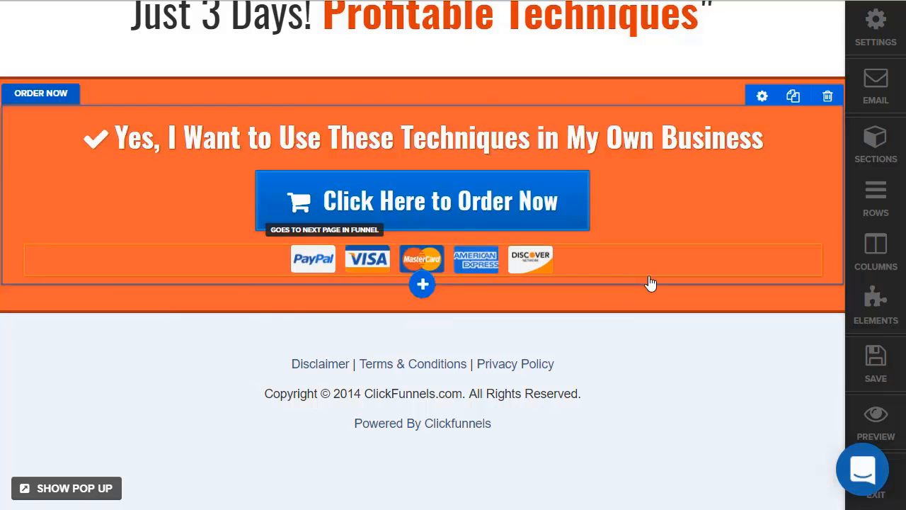
Delete the video element beneath the main headline in the first content area.
scroll(651, 285, up, 10)
scroll(576, 168, down, 8)
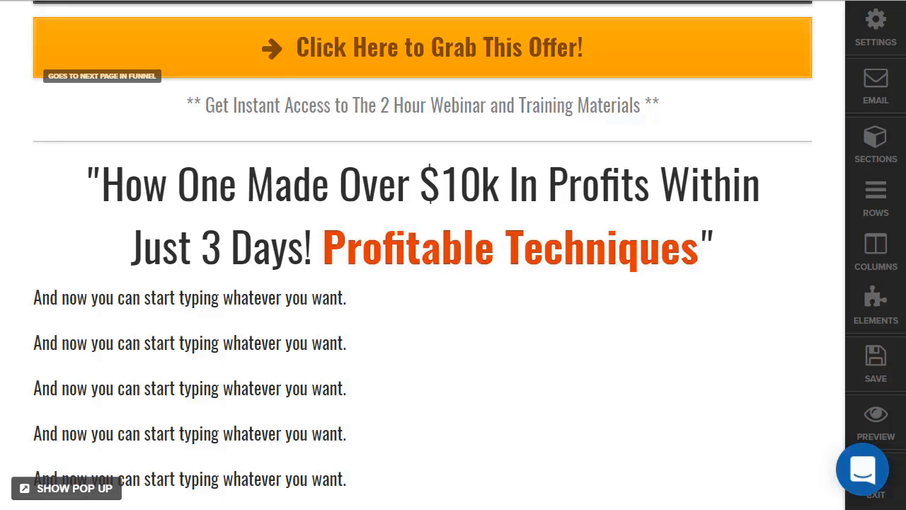
scroll(637, 213, up, 8)
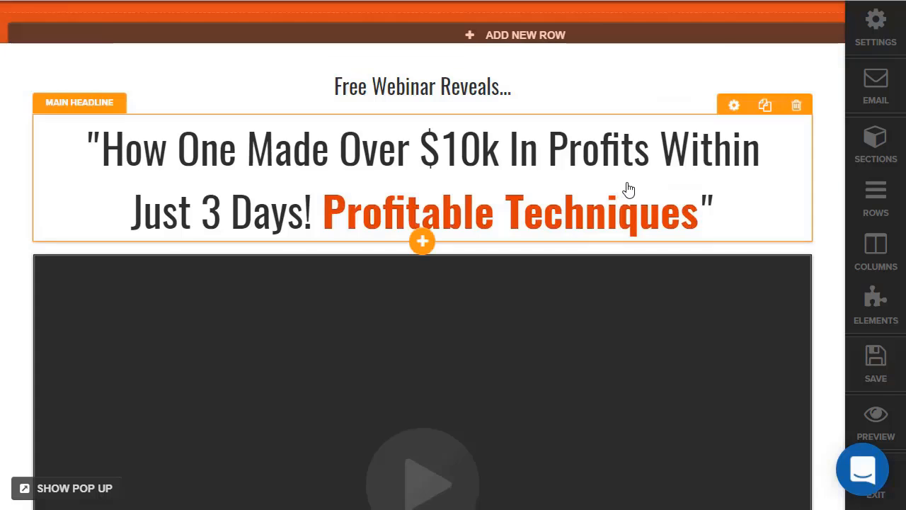
scroll(626, 189, down, 4)
scroll(629, 190, up, 4)
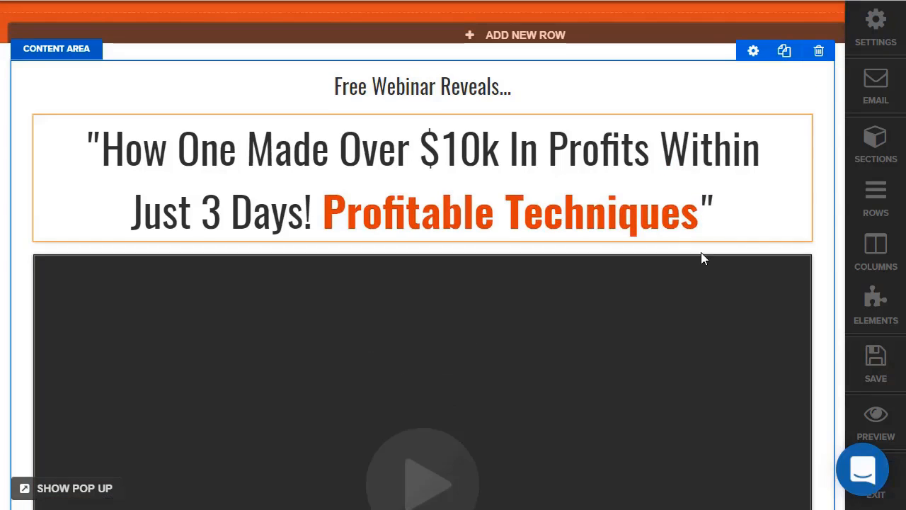
click(795, 246)
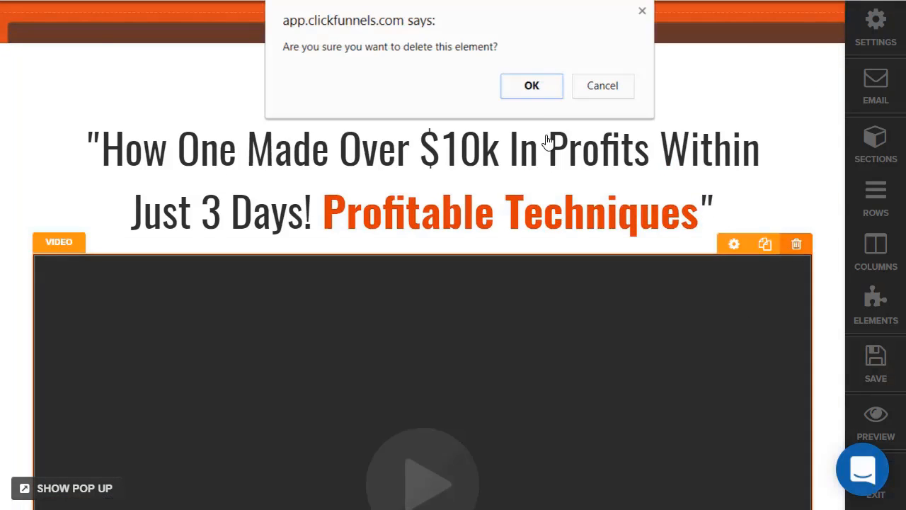
click(532, 88)
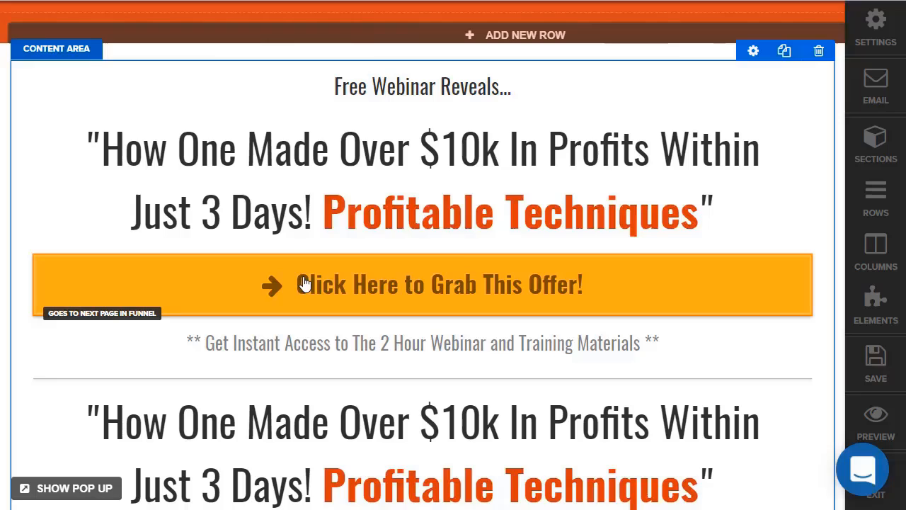
Set the text of the CTA button beneath the first main headline to "GET INSTANT ACCESS".
click(532, 286)
triple_click(739, 290)
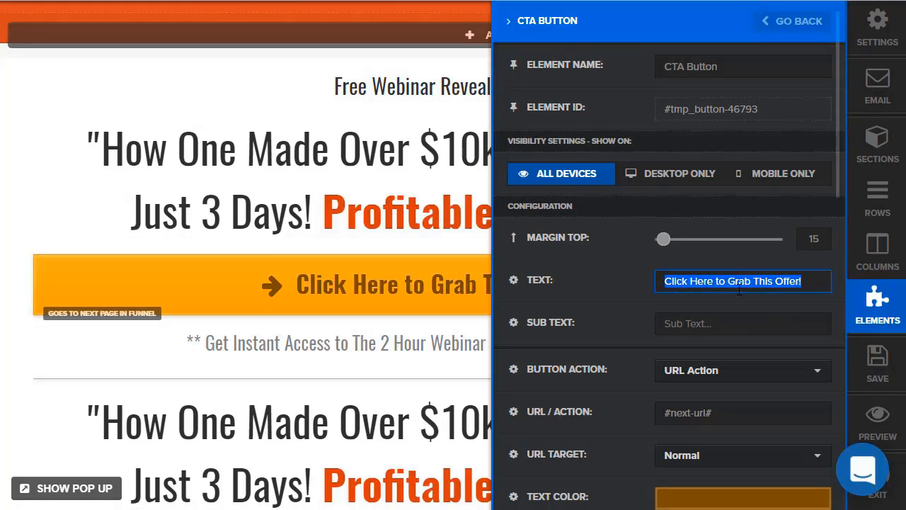
text(GET INS)
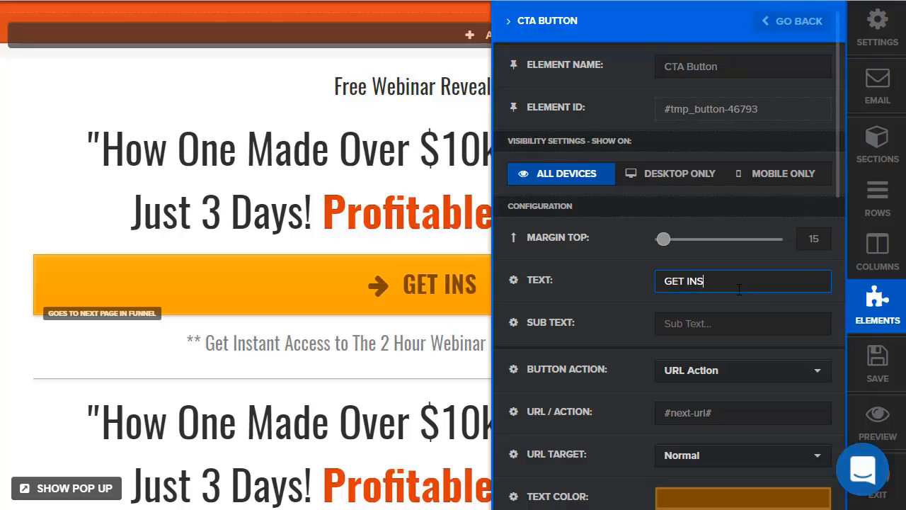
text(TANT ACCESS)
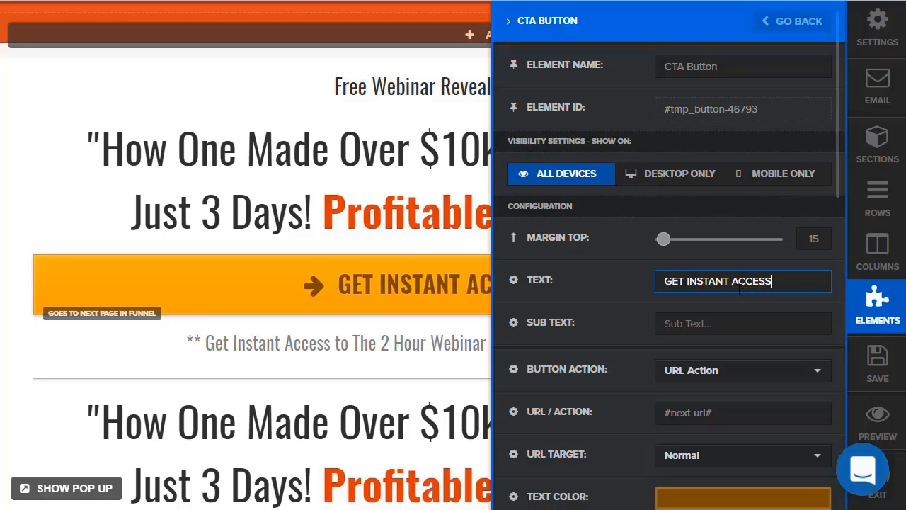
Change the CTA button's background color to a bright orange-red.
scroll(741, 249, down, 4)
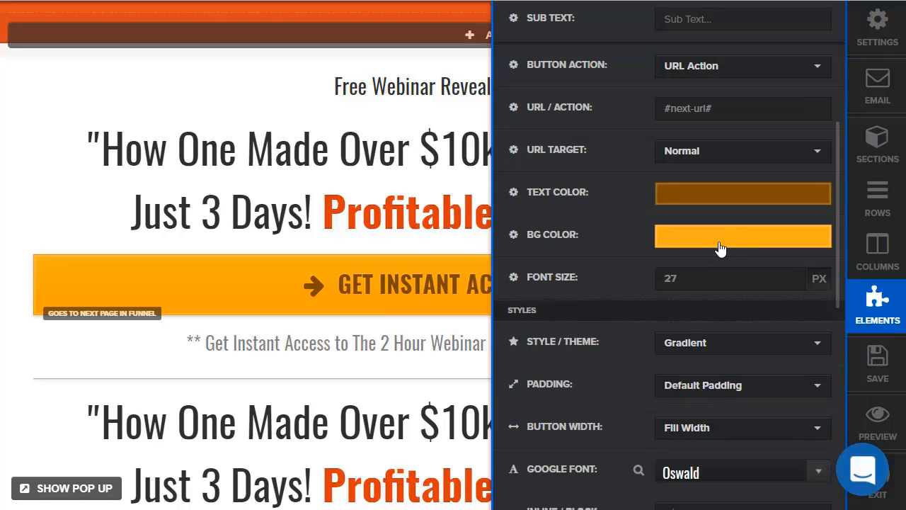
click(717, 247)
mouse_move(811, 276)
mouse_down()
mouse_move(809, 291)
mouse_move(806, 259)
mouse_up()
click(783, 256)
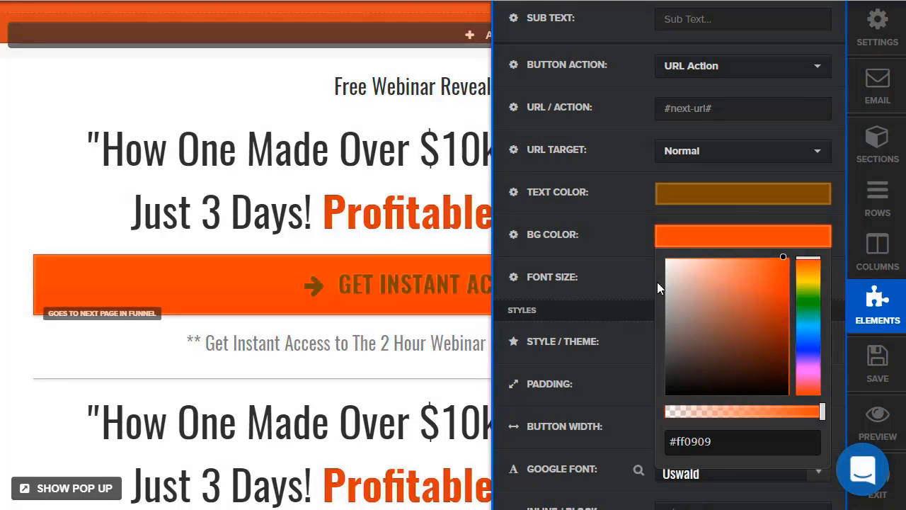
click(514, 226)
Reopen the settings of the GET INSTANT ACCESS button and pick another background color for it.
scroll(513, 179, down, 4)
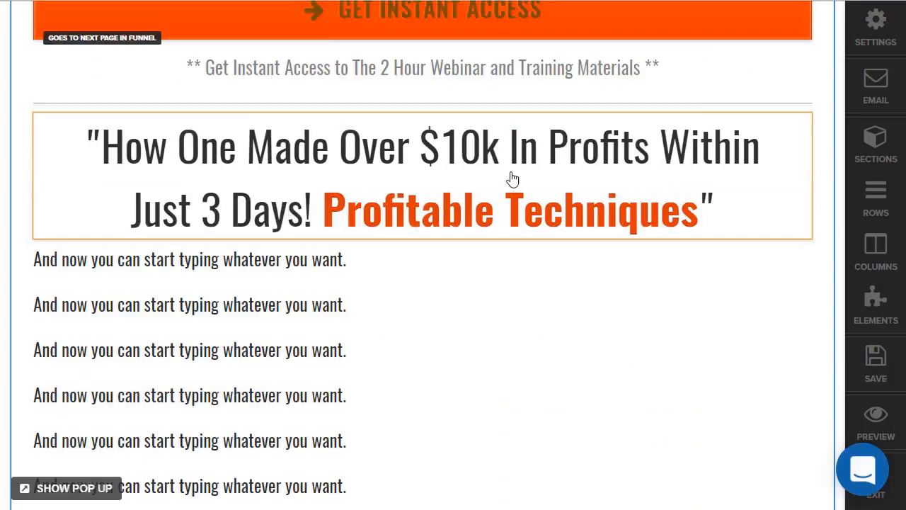
scroll(584, 205, down, 8)
scroll(594, 203, up, 4)
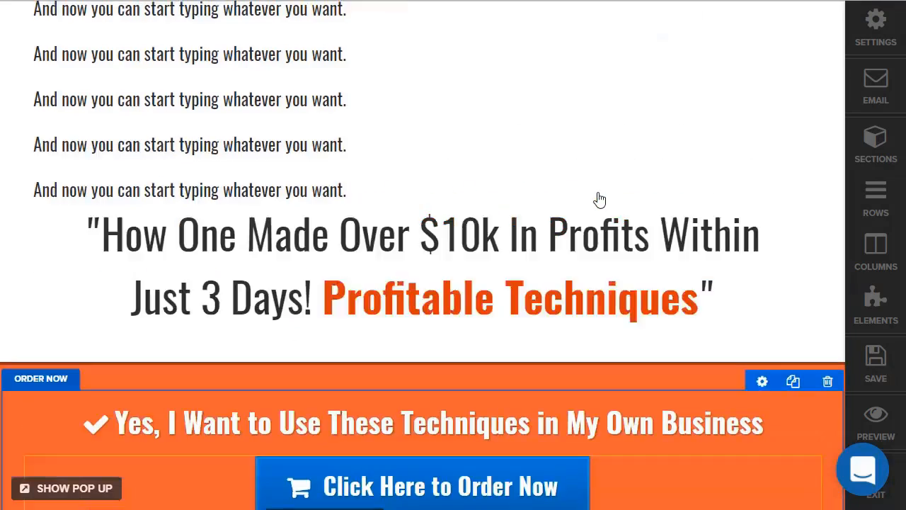
scroll(598, 199, up, 10)
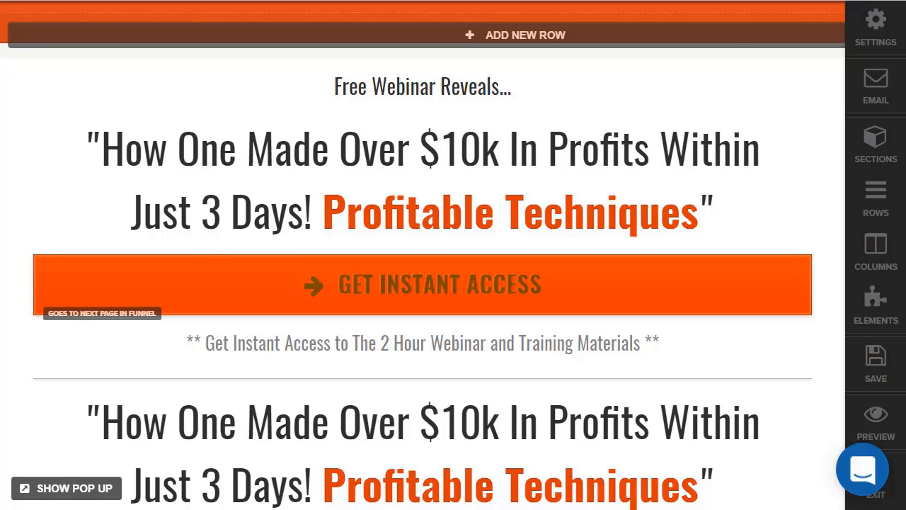
click(533, 296)
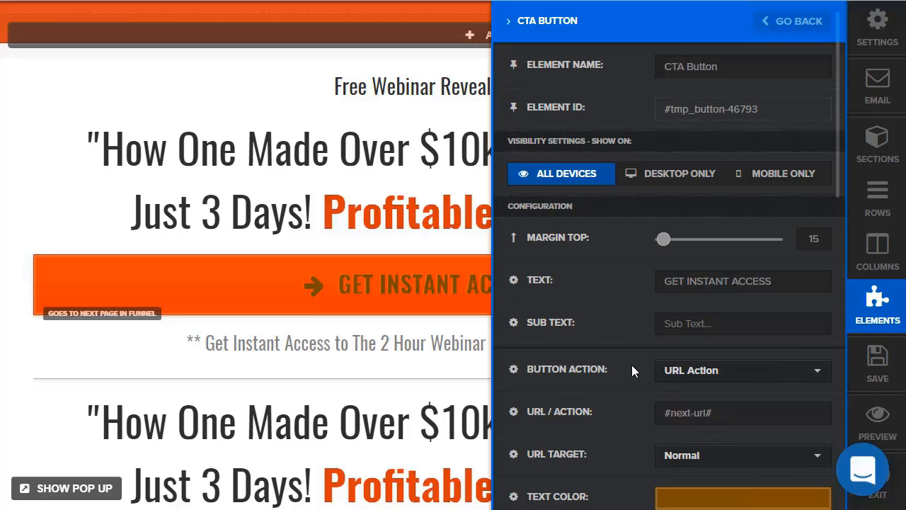
scroll(637, 354, down, 4)
click(742, 244)
drag(727, 364, 760, 267)
click(801, 282)
click(309, 173)
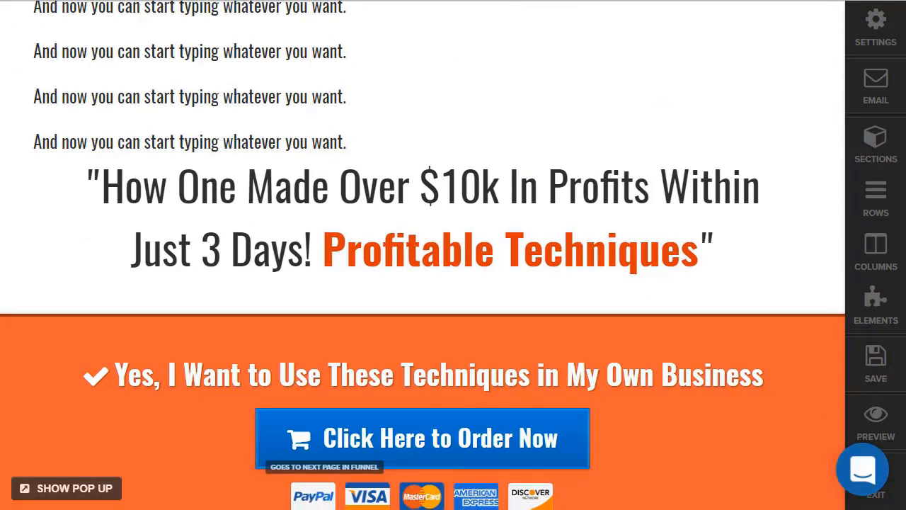
Exit the sales page editor and return to the funnel steps, leaving without saving pending changes.
click(875, 494)
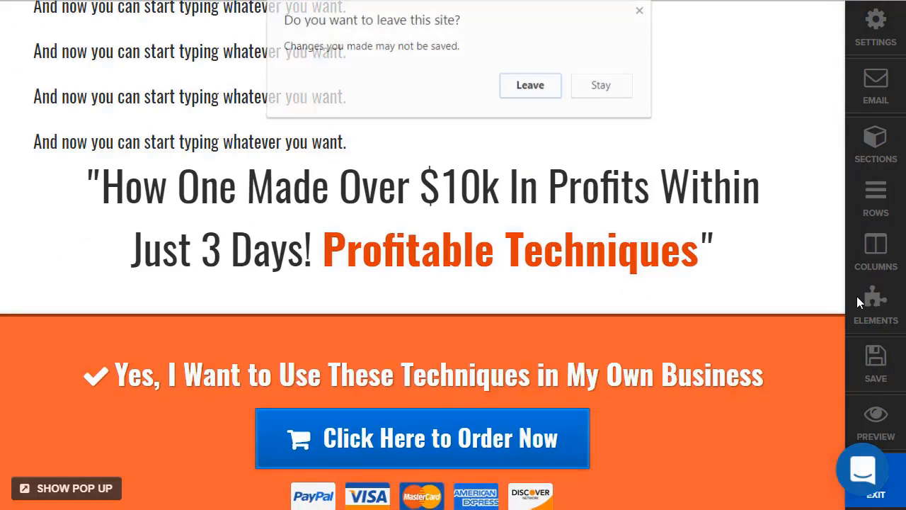
click(531, 85)
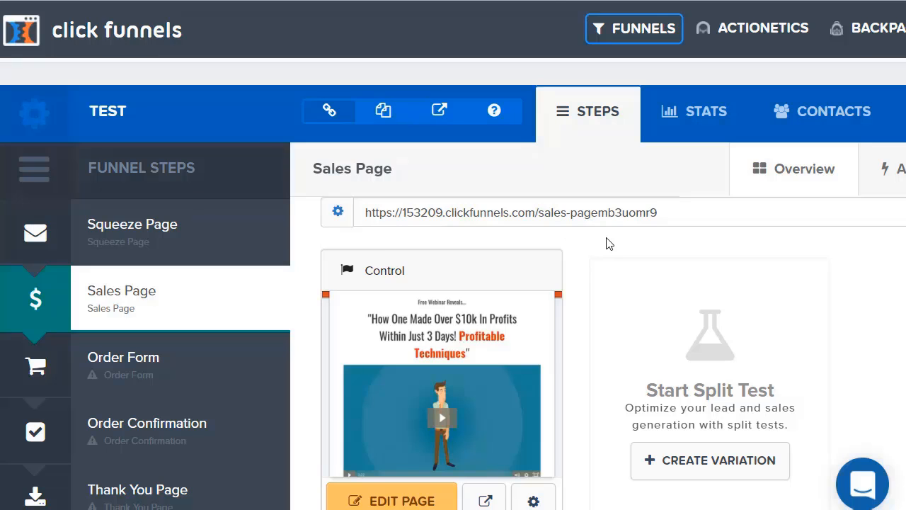
scroll(607, 243, down, 2)
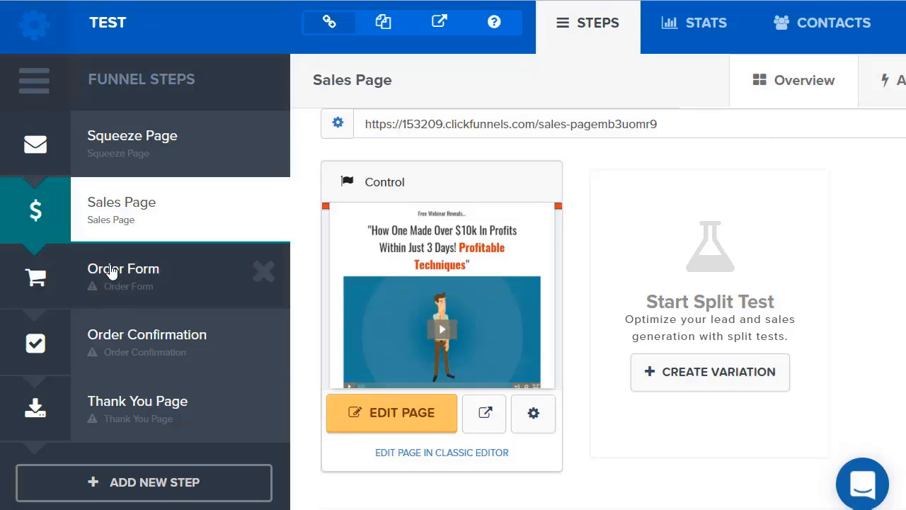
Add a funnel step named Upsell2 with the path ghnfd and place it between Order Form and Order Confirmation.
click(110, 487)
click(302, 220)
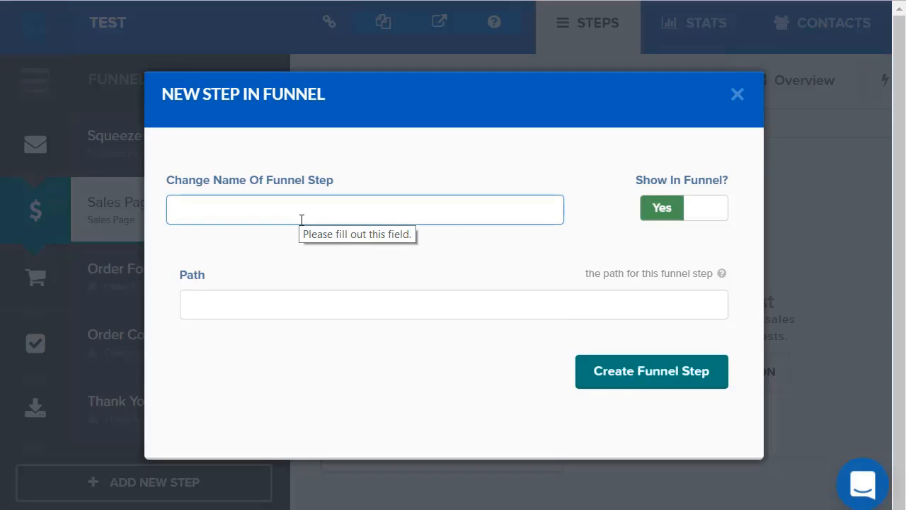
text(Upsell 3)
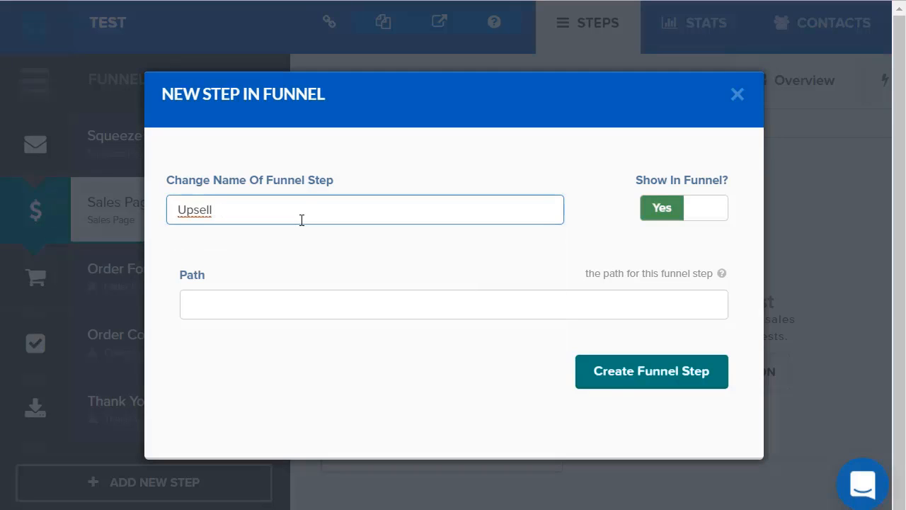
text(2)
click(322, 305)
text(ghnfd)
click(640, 381)
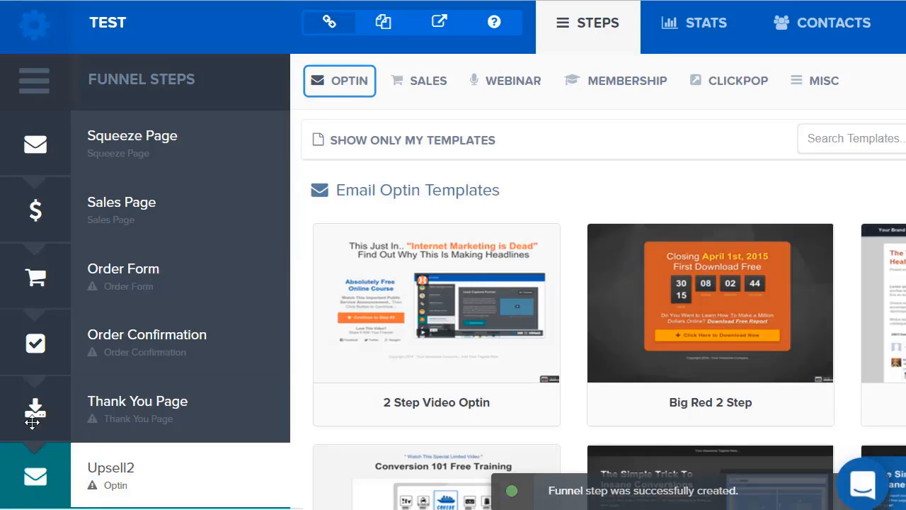
drag(27, 487, 26, 333)
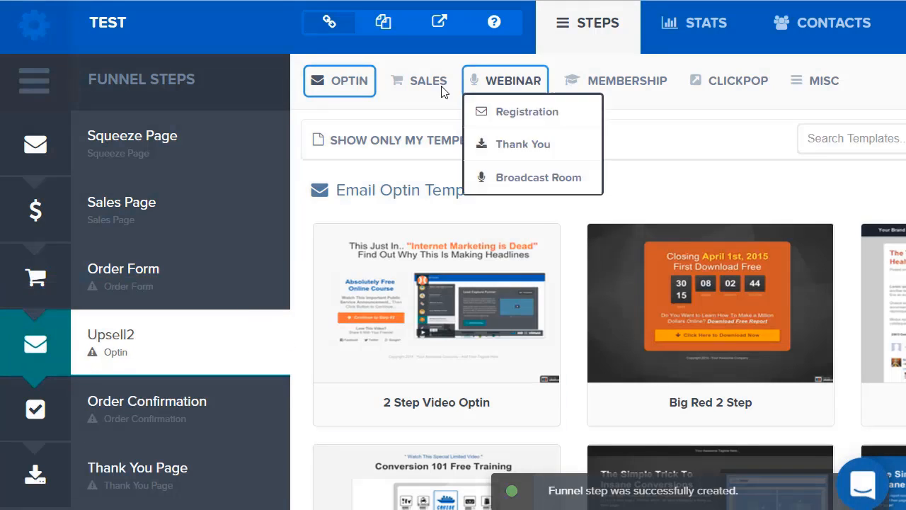
Apply the OTO Video template from the One Click Upsell (OTO) templates to the Upsell2 step.
mouse_move(445, 92)
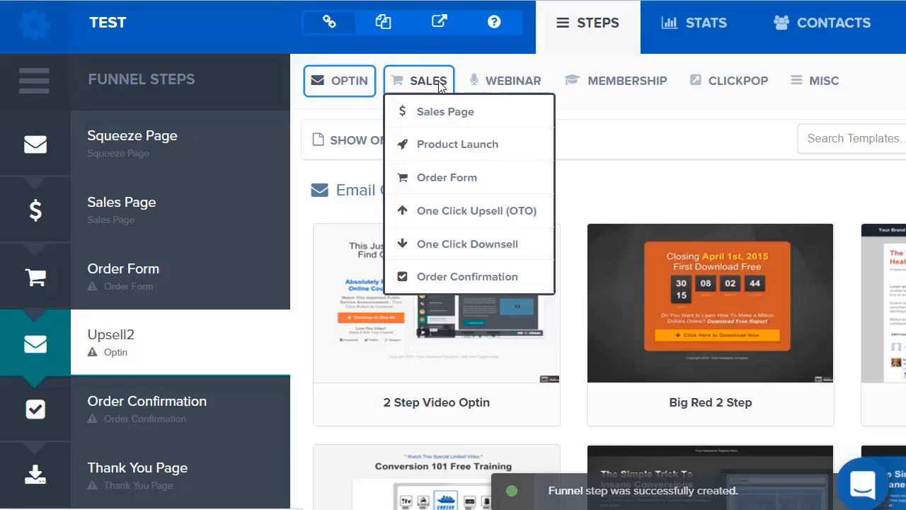
click(494, 212)
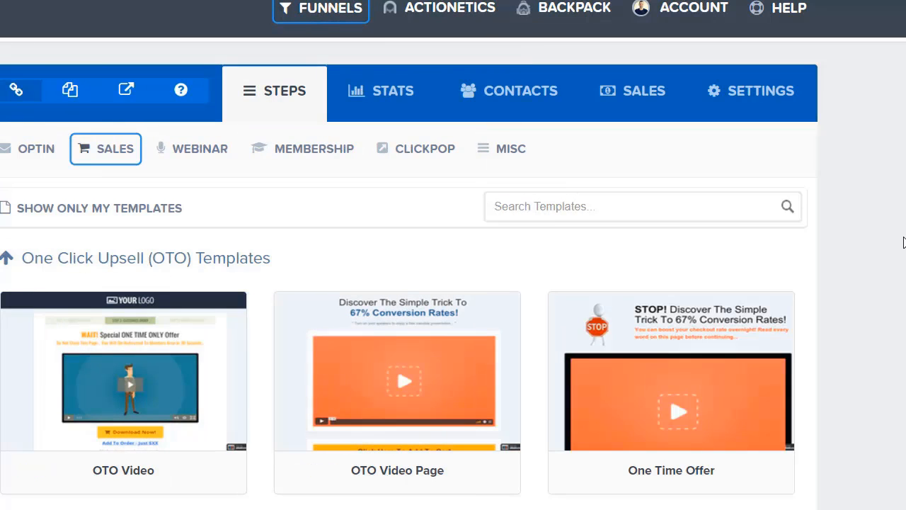
scroll(903, 242, down, 1)
scroll(903, 242, up, 1)
click(162, 370)
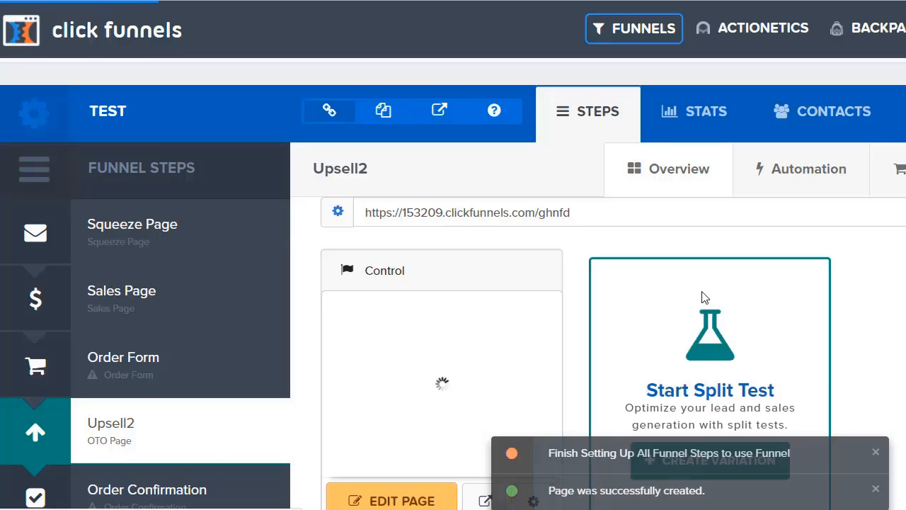
Open the Upsell2 page in the editor, review its headline, video, order button and decline link, and exit the editor.
scroll(705, 297, down, 2)
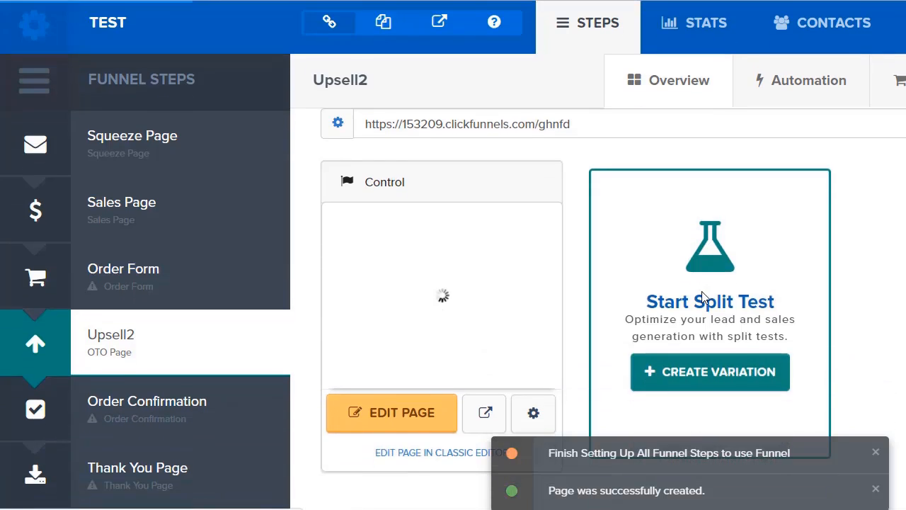
click(407, 456)
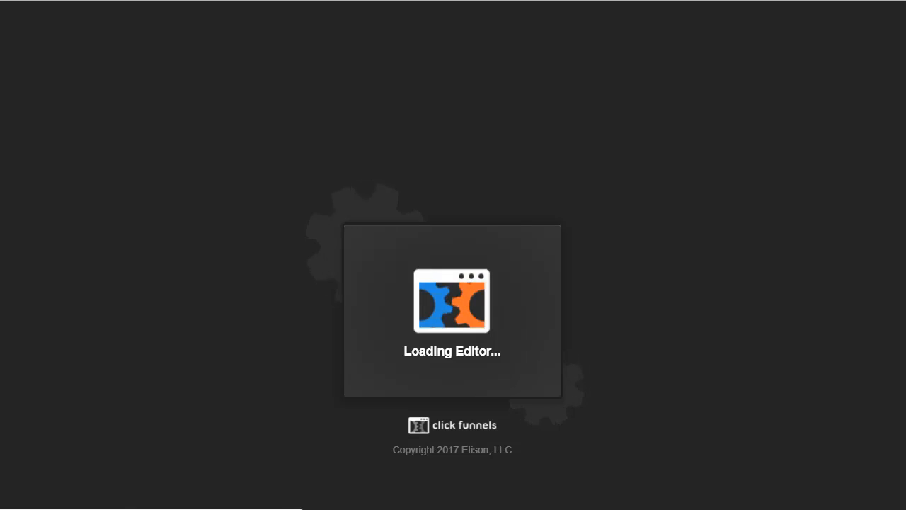
scroll(751, 186, down, 5)
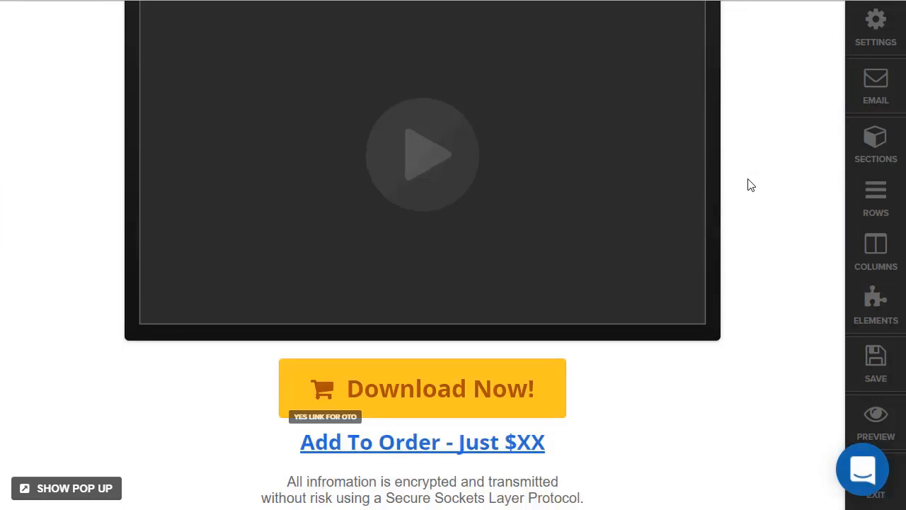
scroll(751, 186, down, 4)
scroll(748, 188, up, 9)
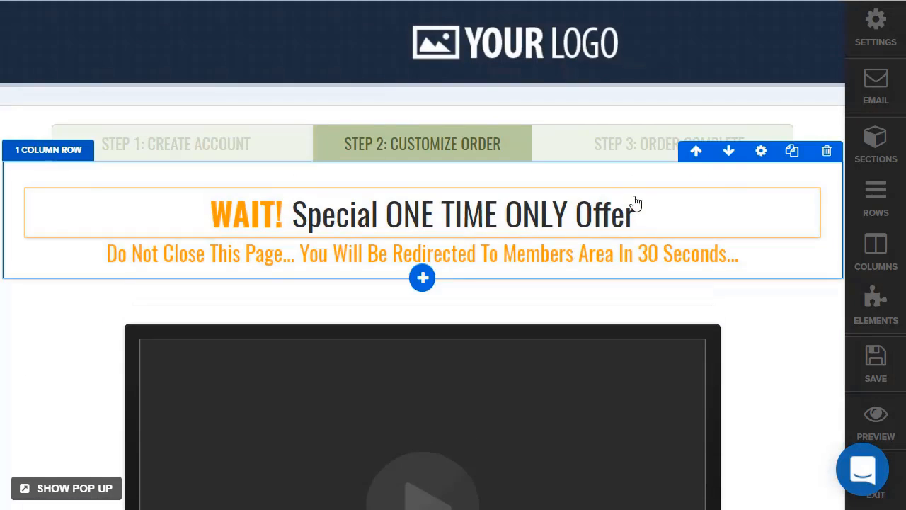
scroll(763, 269, down, 3)
scroll(766, 265, down, 1)
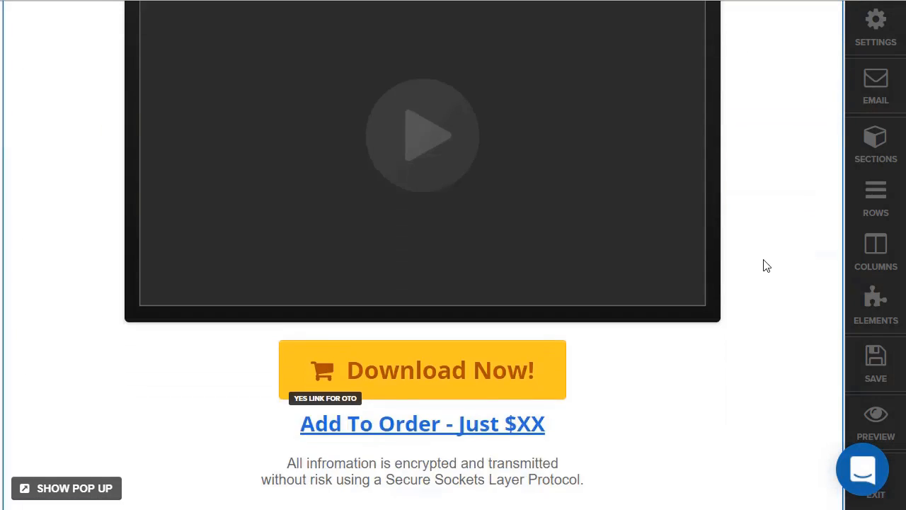
scroll(766, 266, up, 3)
scroll(805, 234, down, 5)
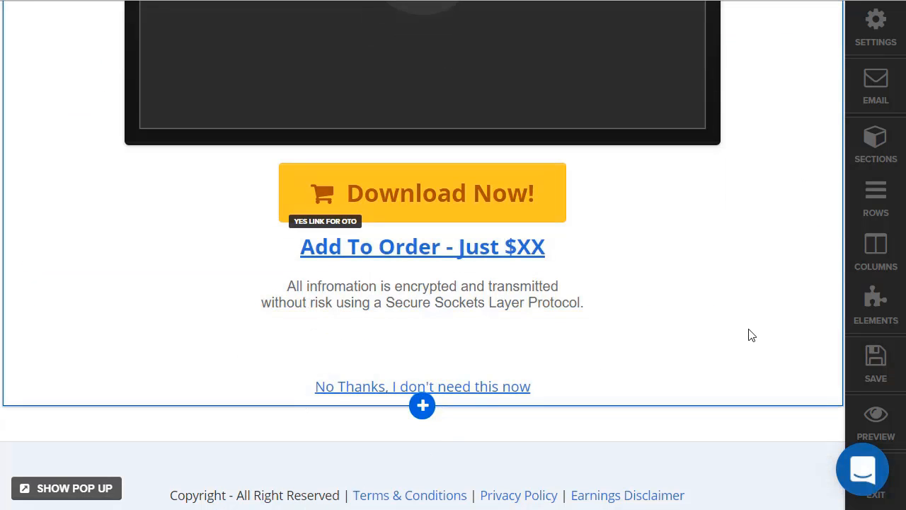
scroll(752, 336, up, 5)
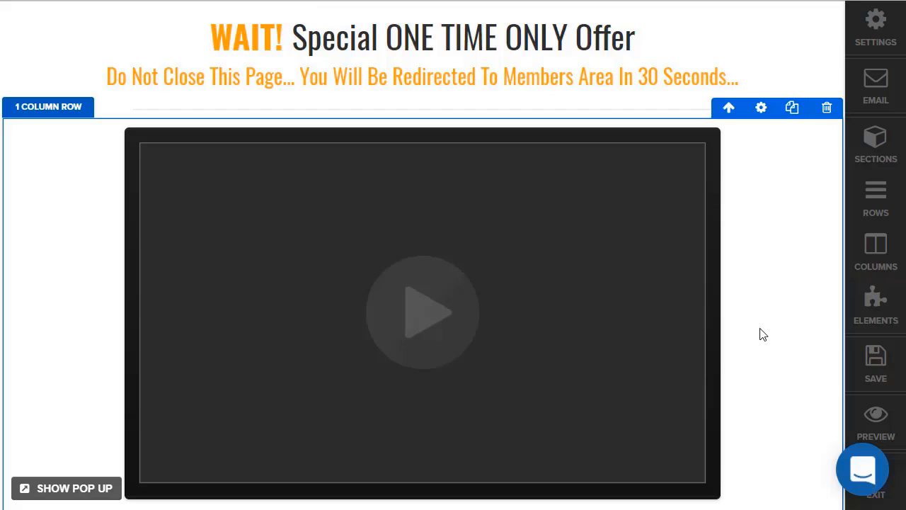
scroll(763, 334, up, 3)
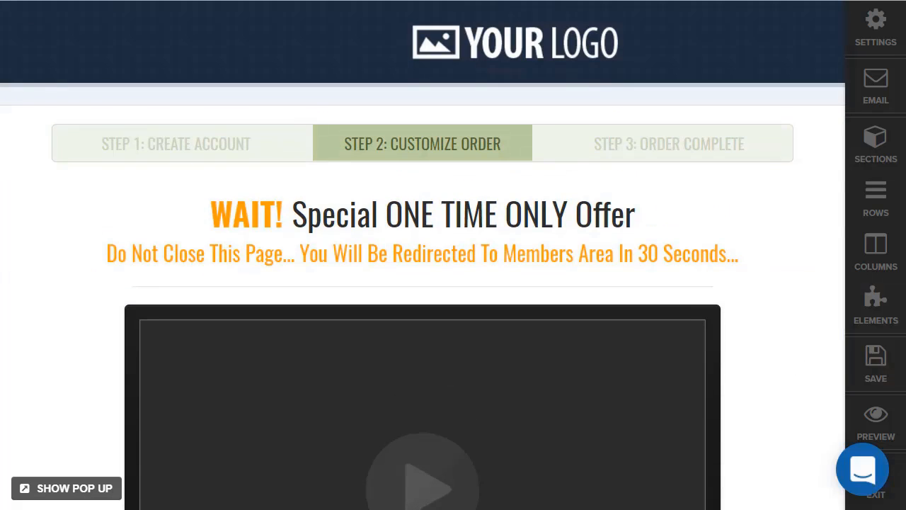
click(892, 498)
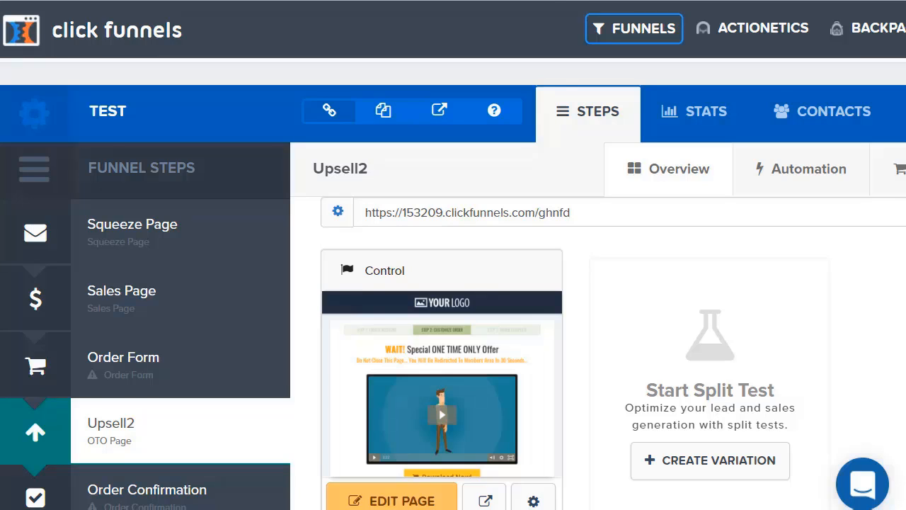
Choose the Training / Webinar Order Form template for the Order Form step.
scroll(847, 274, down, 1)
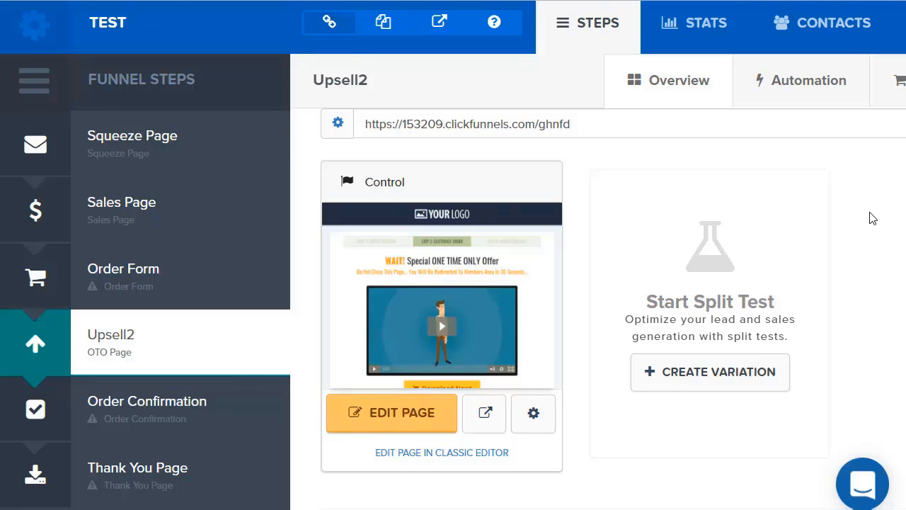
scroll(872, 218, up, 2)
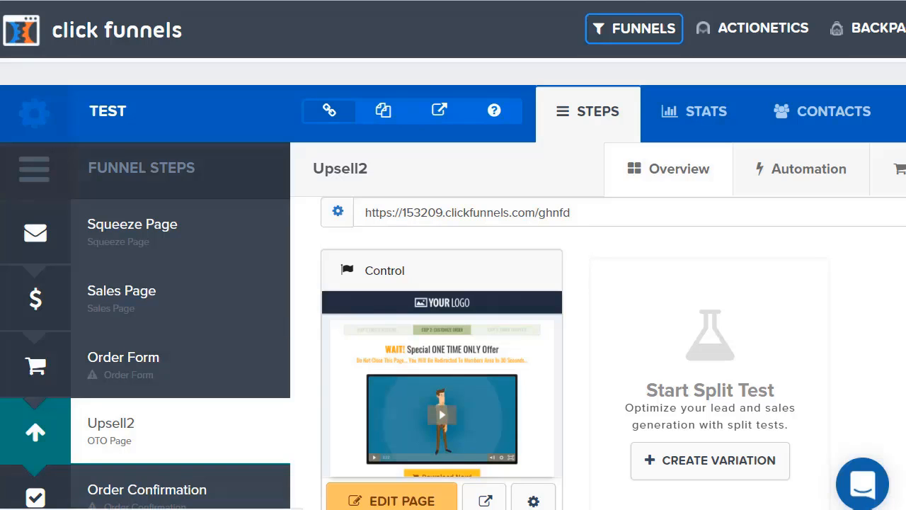
click(123, 357)
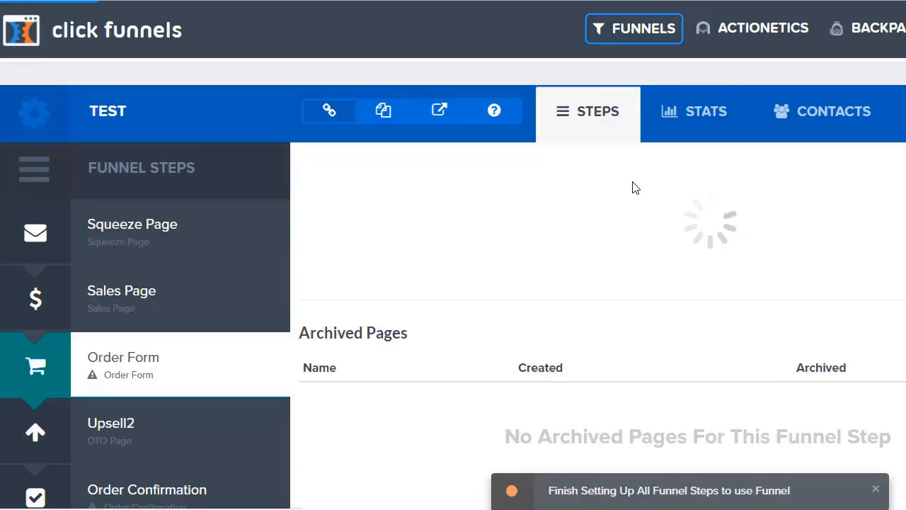
click(870, 1)
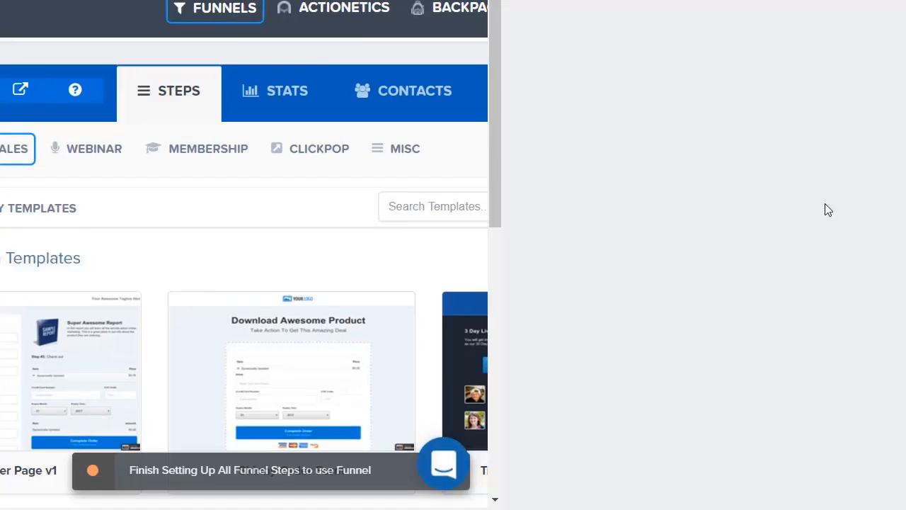
scroll(773, 239, down, 2)
scroll(773, 239, down, 2)
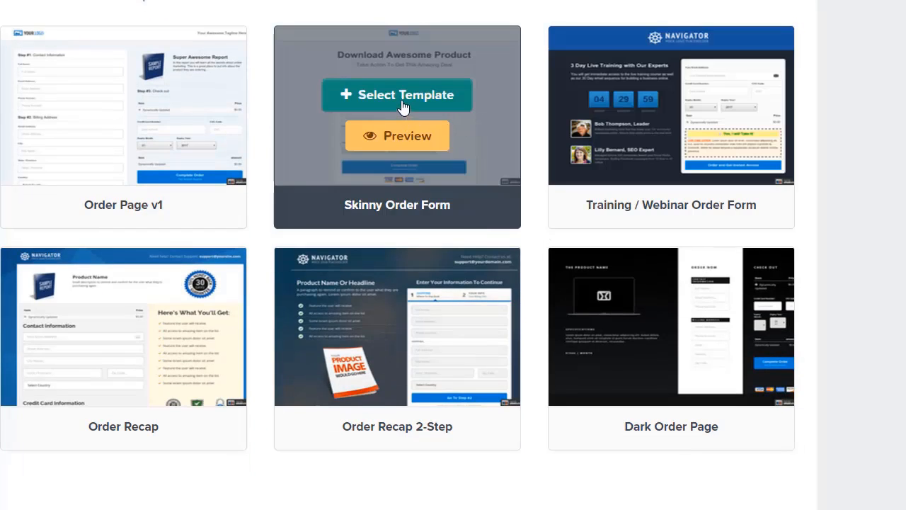
click(651, 96)
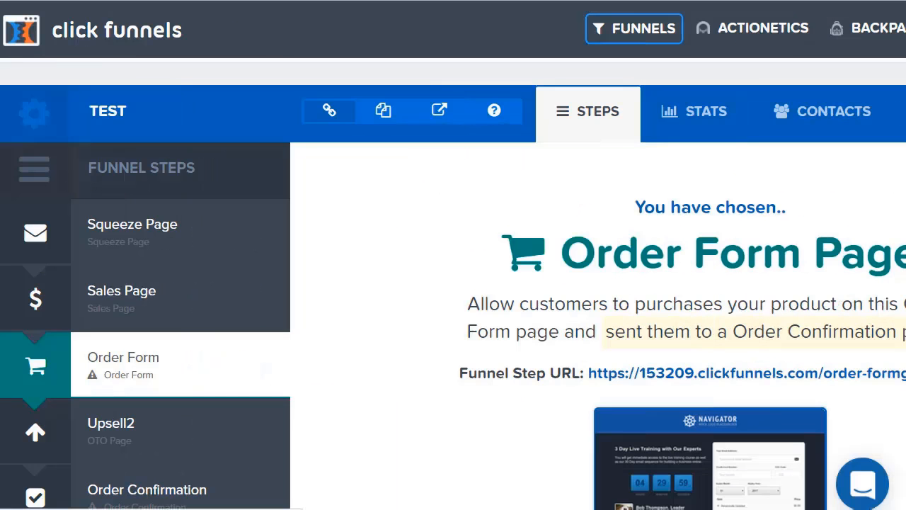
Open the order form page in the editor and examine its payment fields, countdown, one-time-offer box and order button.
scroll(658, 243, down, 3)
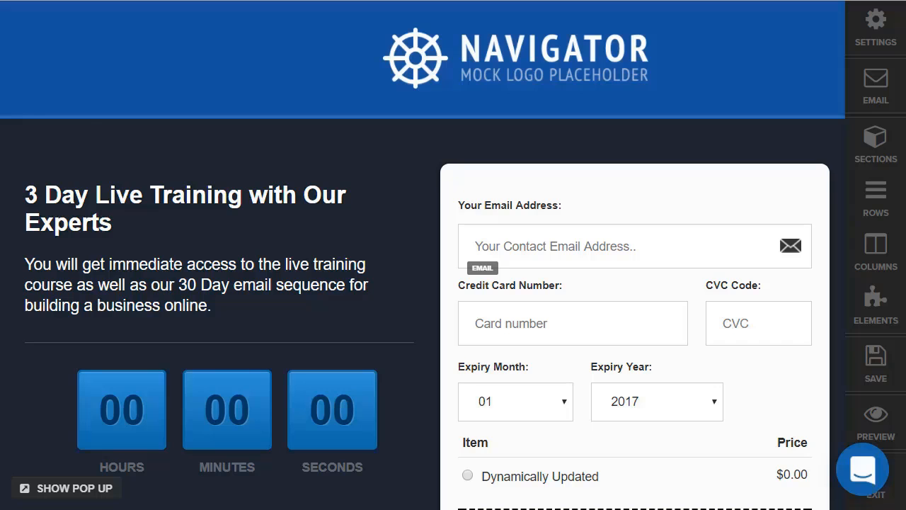
scroll(349, 195, down, 3)
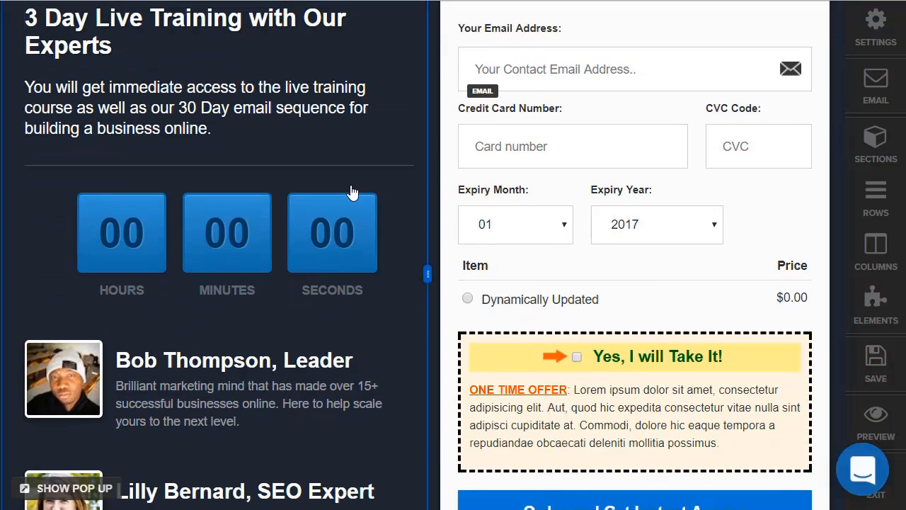
scroll(352, 191, down, 3)
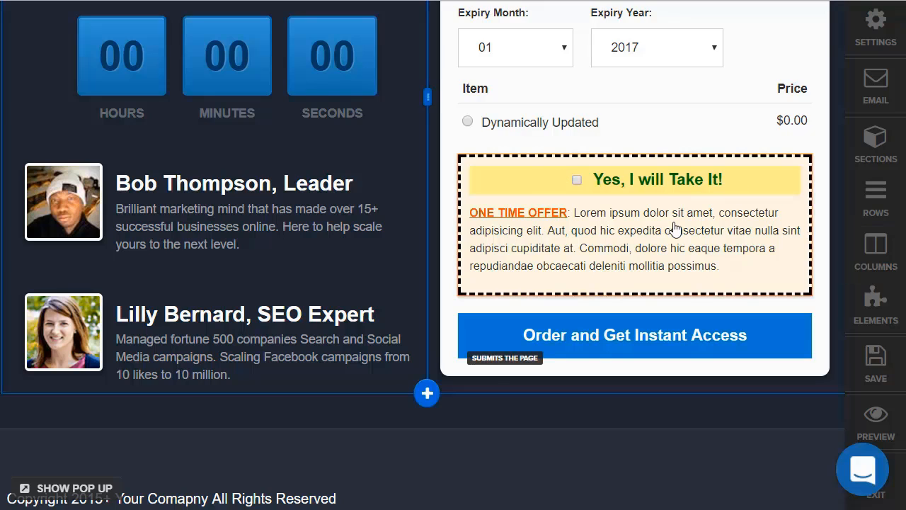
mouse_move(674, 225)
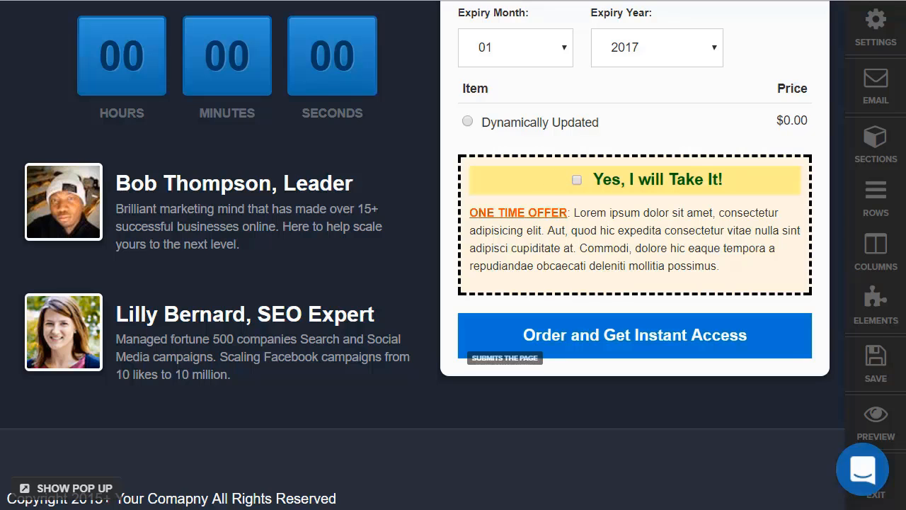
scroll(627, 223, up, 3)
scroll(616, 254, down, 2)
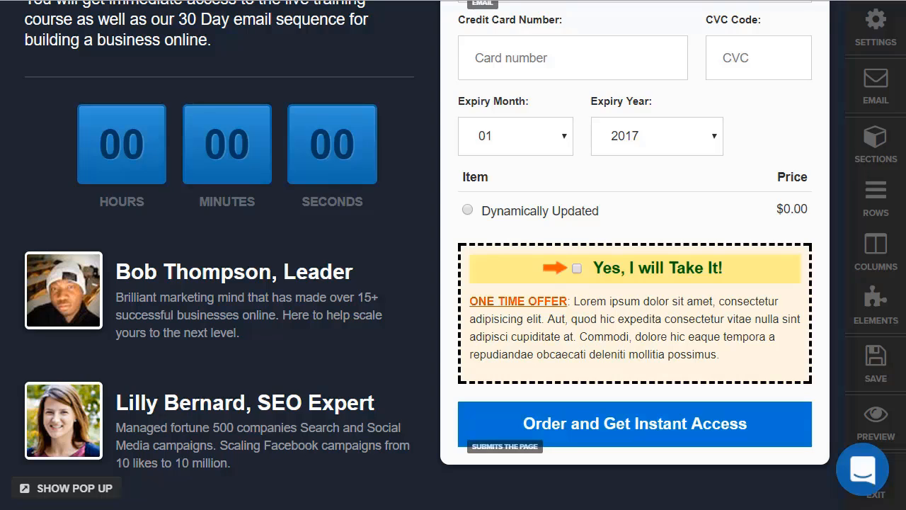
scroll(699, 220, up, 2)
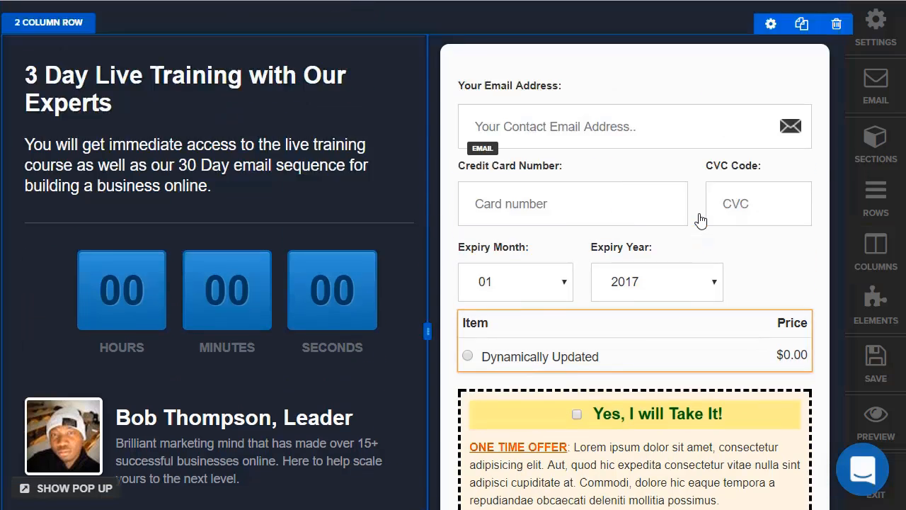
scroll(699, 220, up, 2)
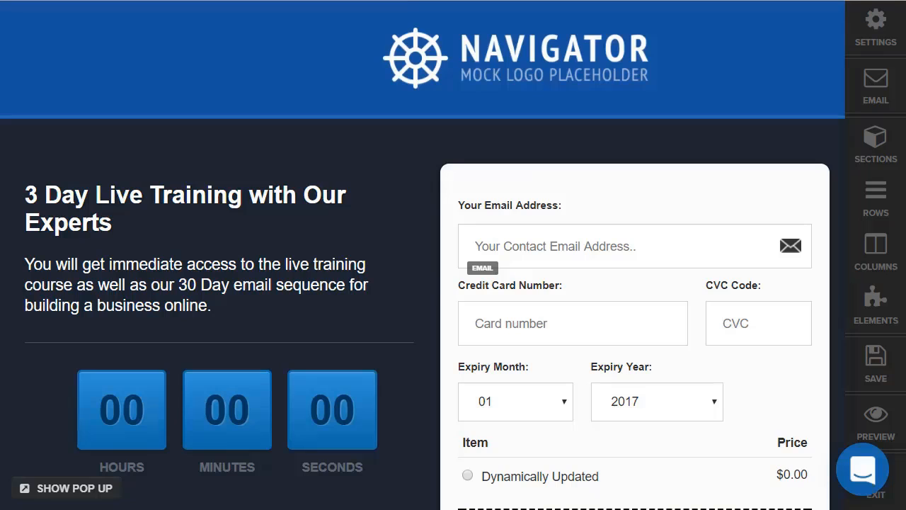